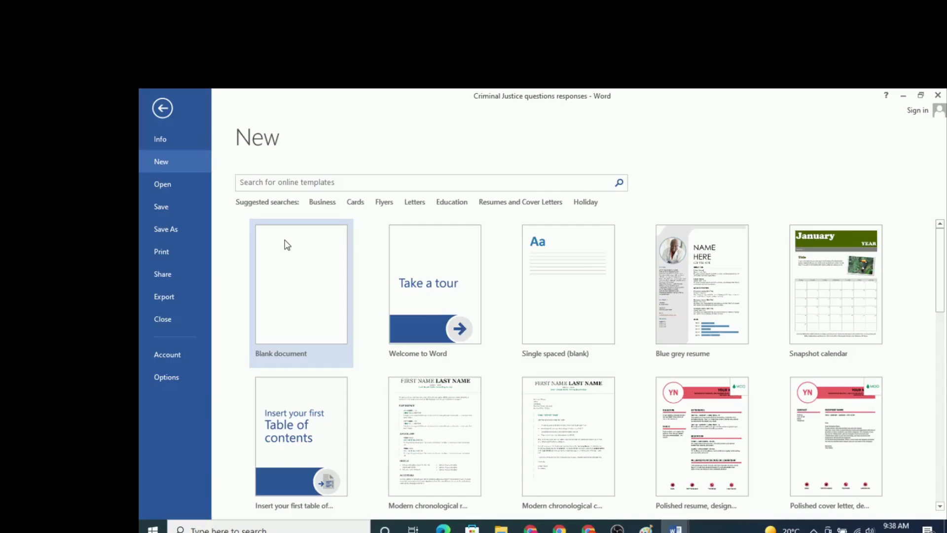
# Step: Create a blank document and apply the Narrow margin preset with 0.5" on all sides
pyautogui.click(287, 245)
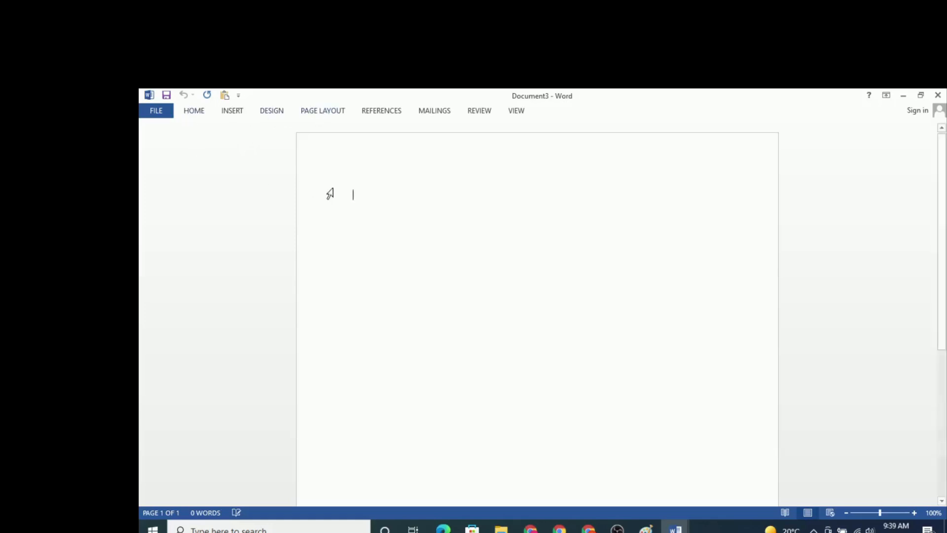
pyautogui.click(335, 114)
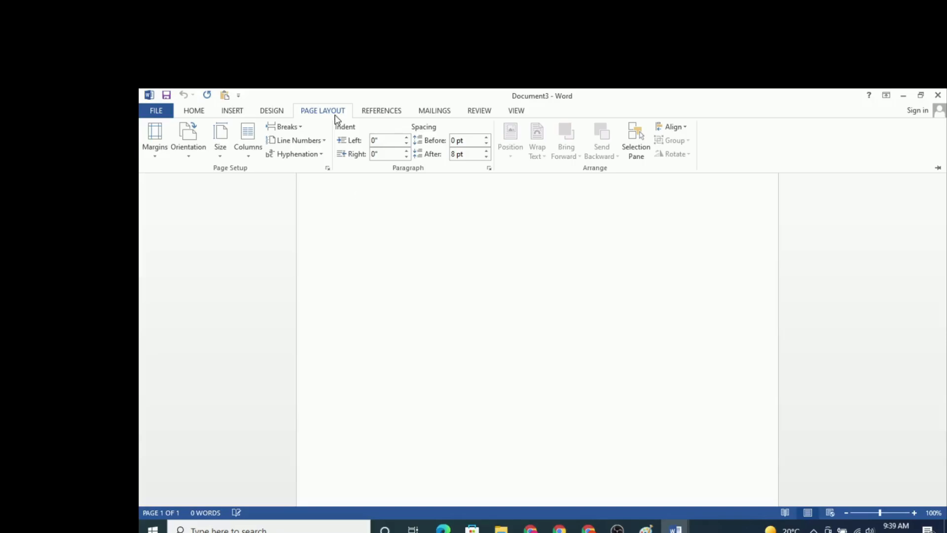
pyautogui.click(156, 148)
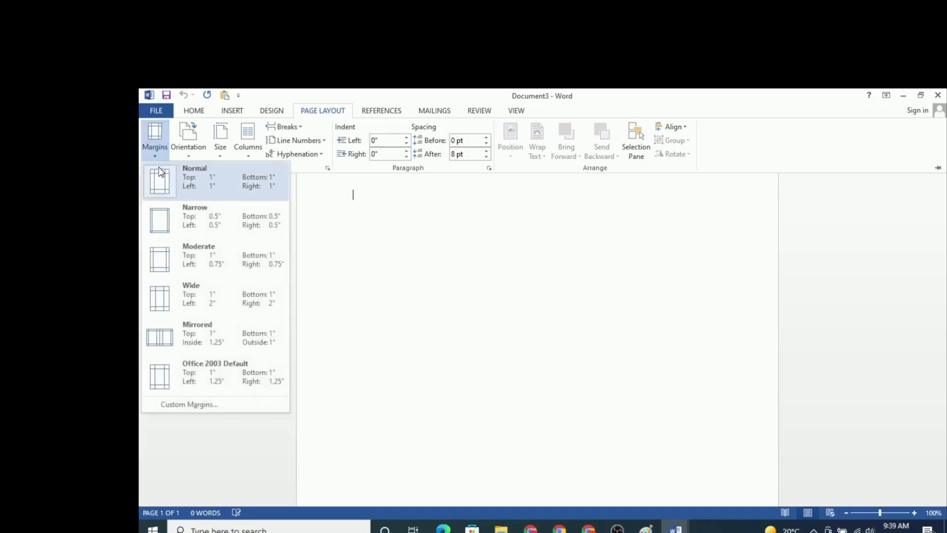
pyautogui.click(187, 214)
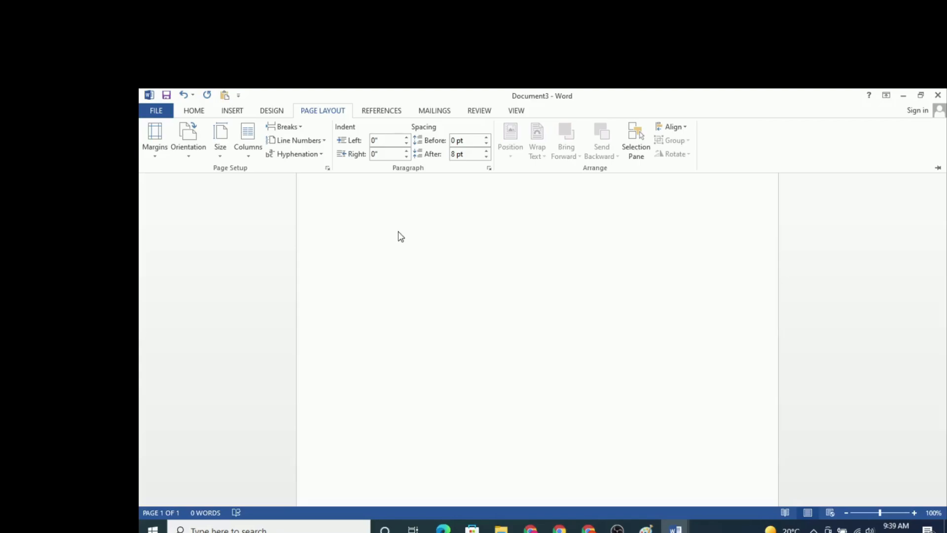
# Step: Modify the Normal style to use the Cambria font at size 12
pyautogui.click(195, 111)
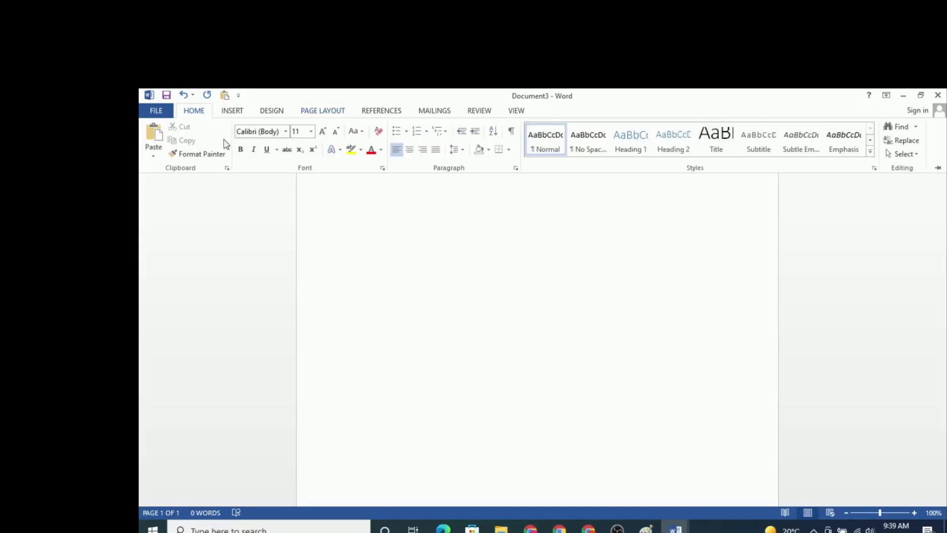
pyautogui.rightClick(554, 156)
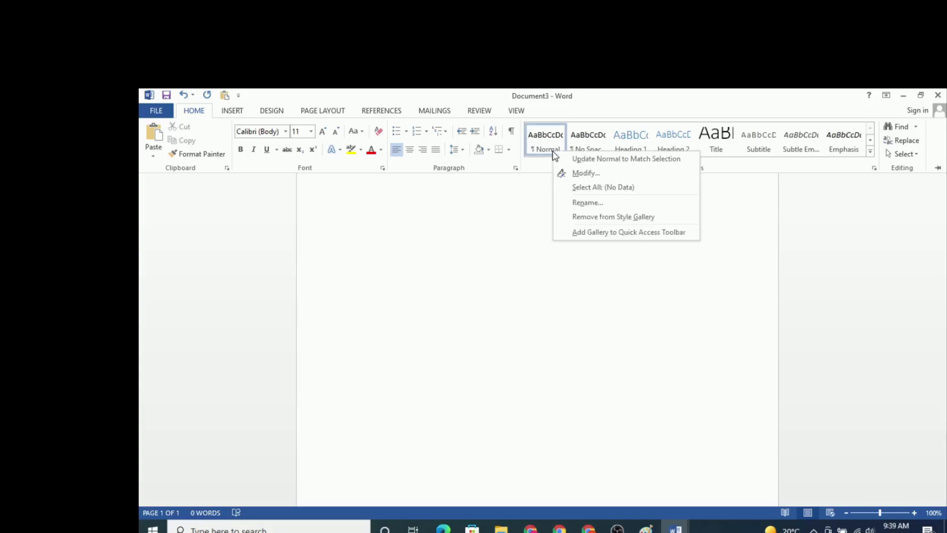
pyautogui.click(577, 172)
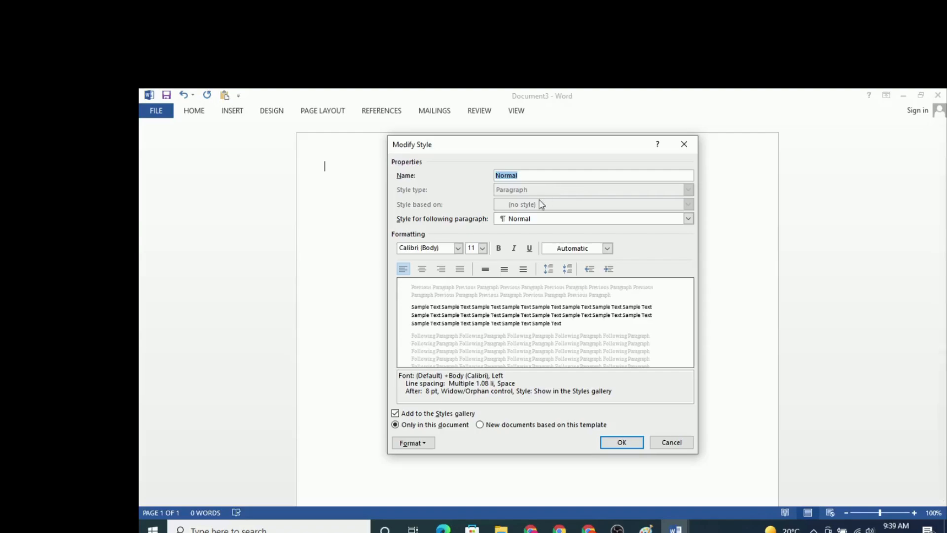
pyautogui.click(457, 248)
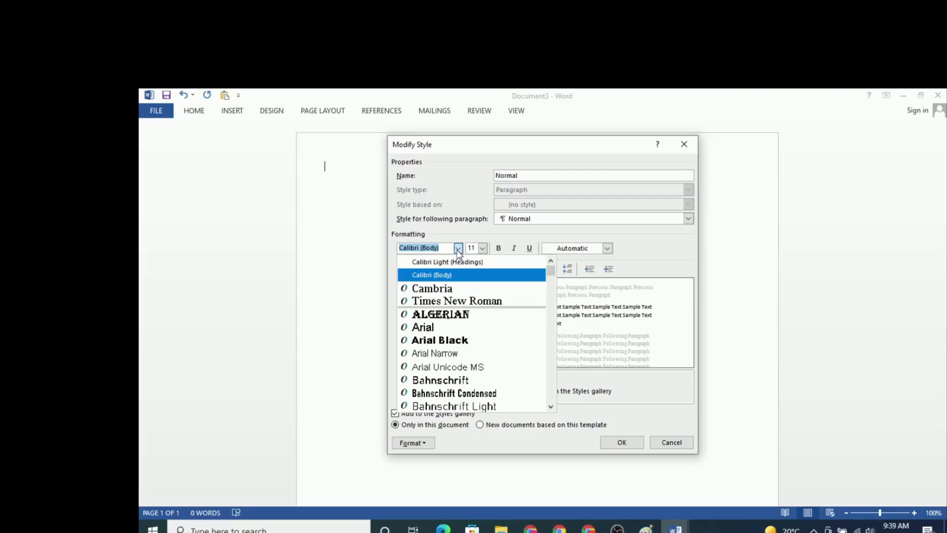
pyautogui.click(443, 292)
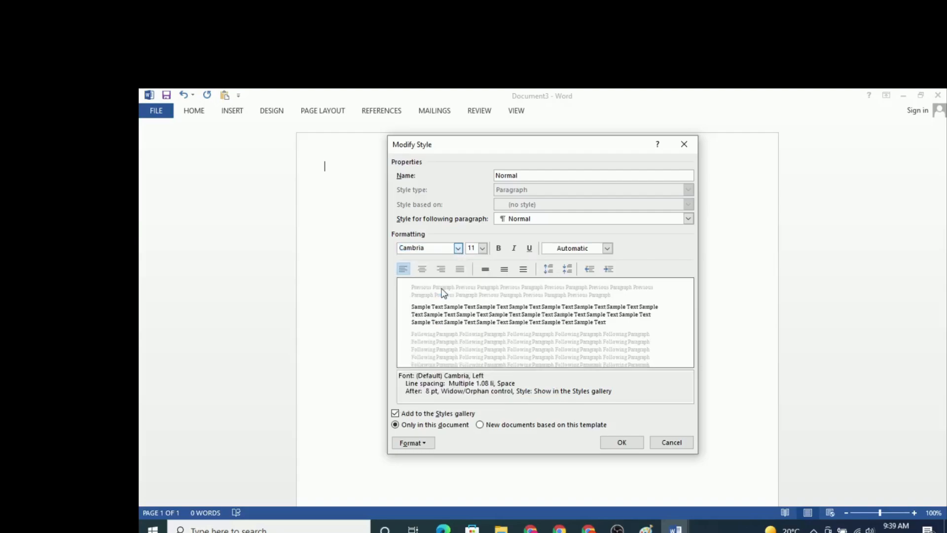
pyautogui.click(482, 248)
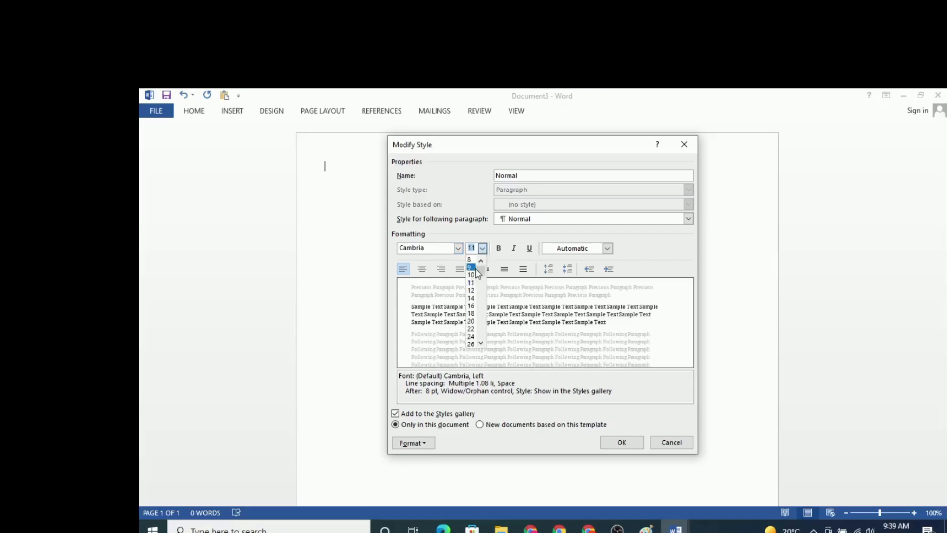
pyautogui.click(474, 293)
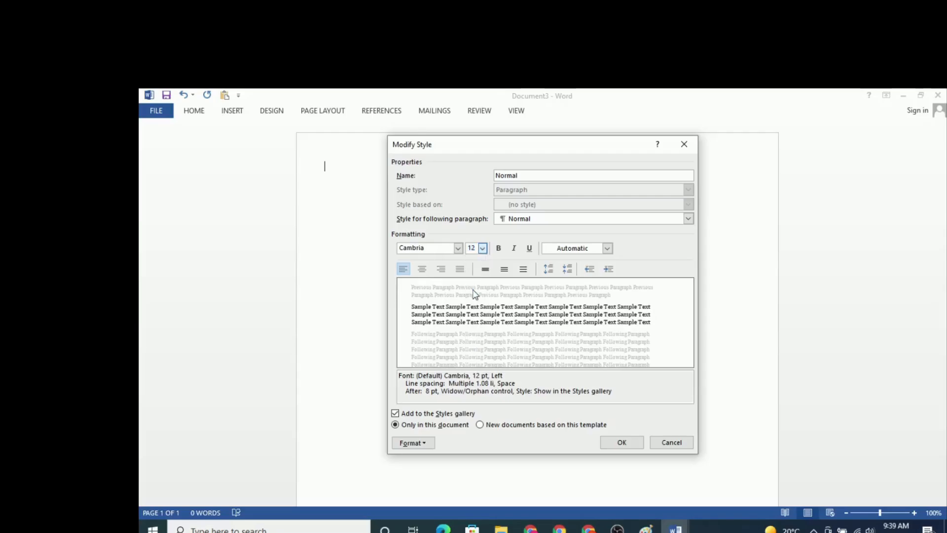
pyautogui.click(623, 443)
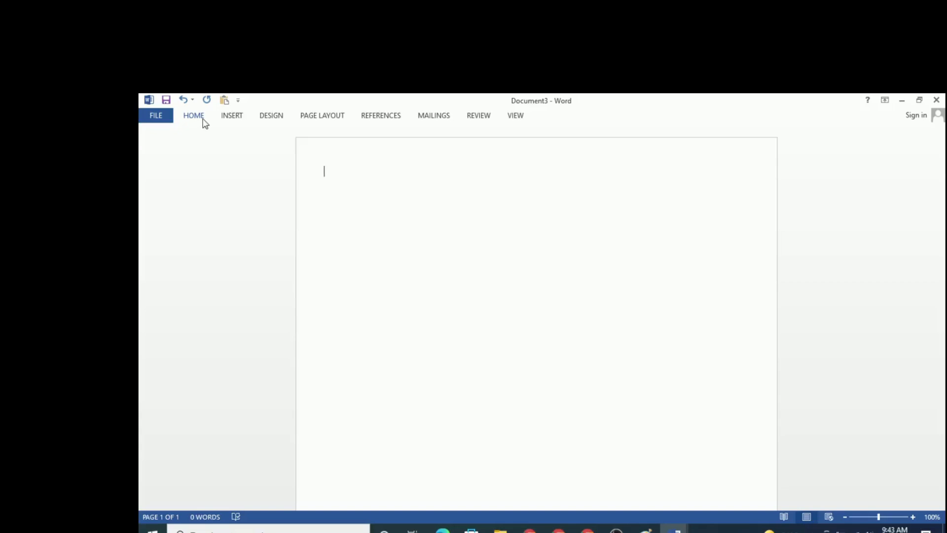
# Step: Insert a table with two columns and one row at the start of the page
pyautogui.click(233, 119)
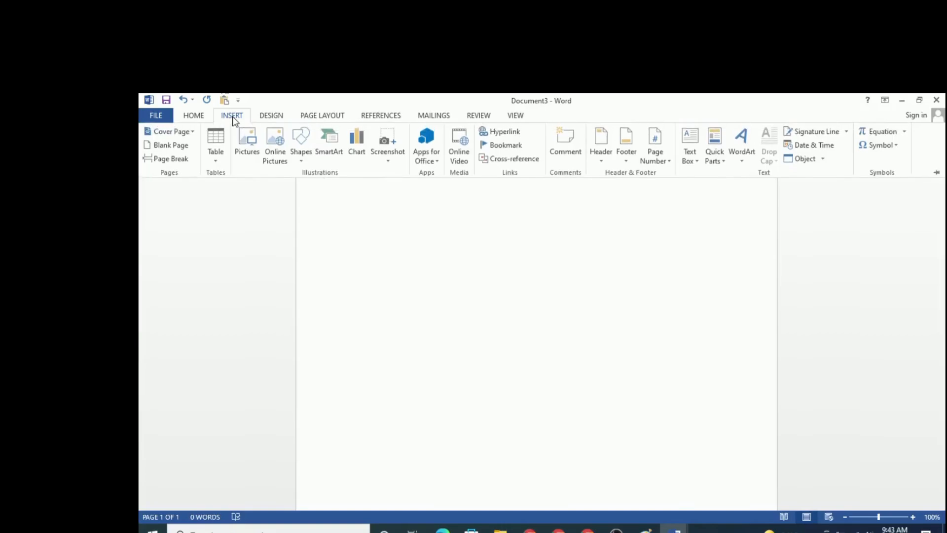
pyautogui.click(216, 160)
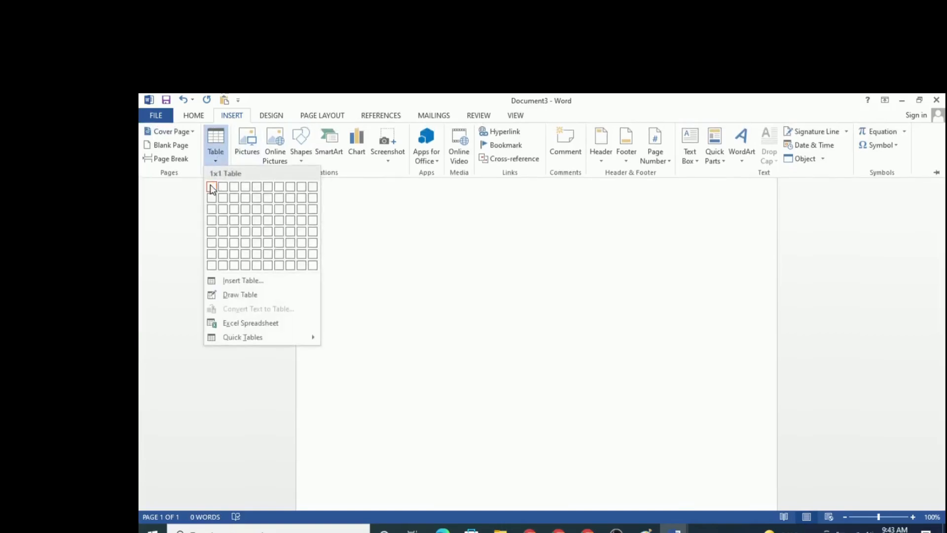
pyautogui.click(223, 187)
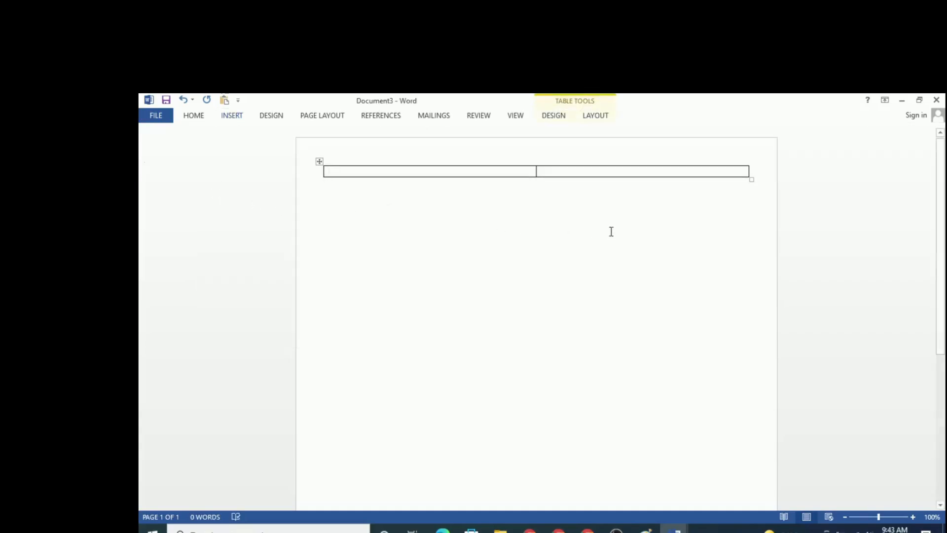
# Step: Reduce the table's default left cell margin
pyautogui.click(599, 120)
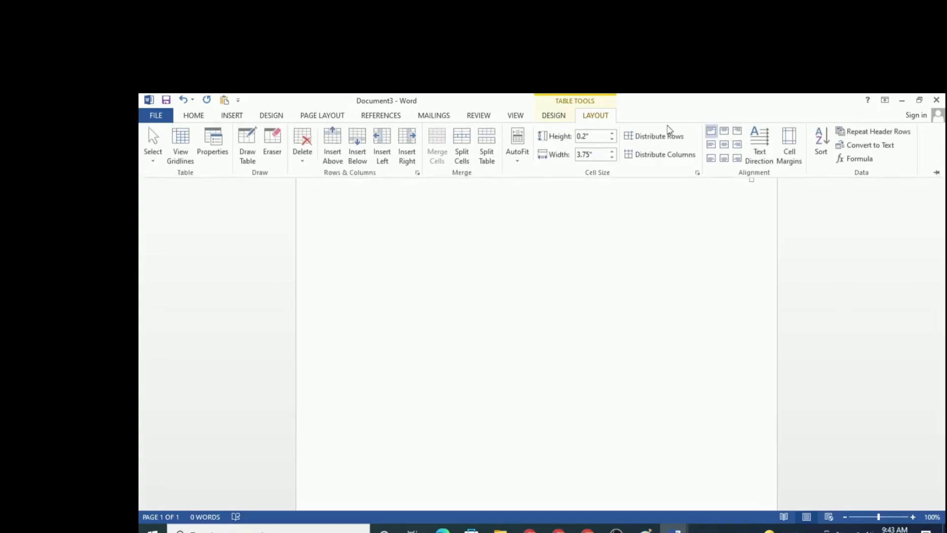
pyautogui.click(798, 158)
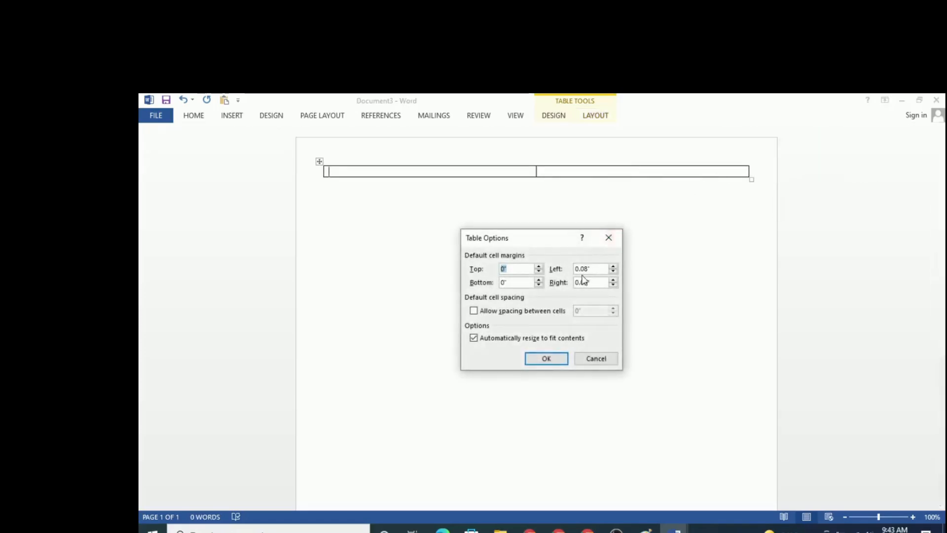
pyautogui.click(614, 271)
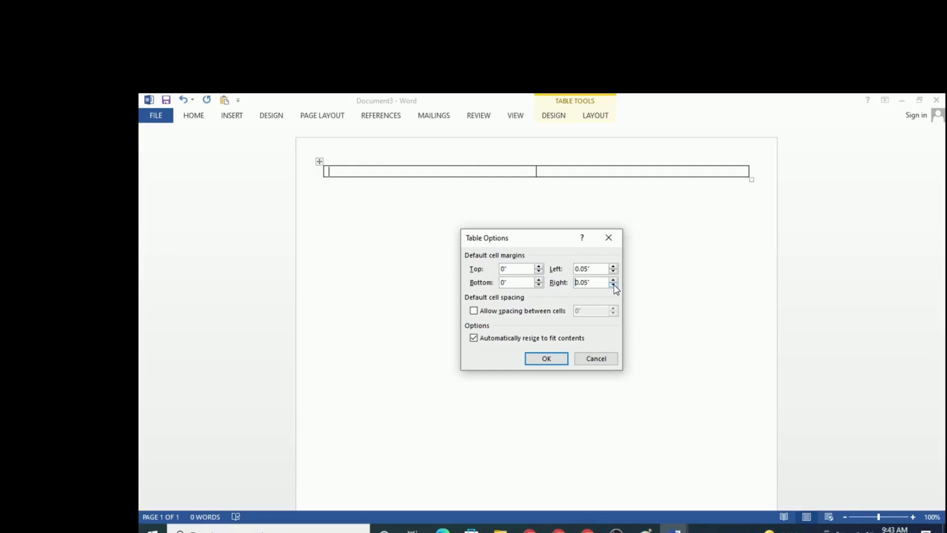
pyautogui.click(564, 362)
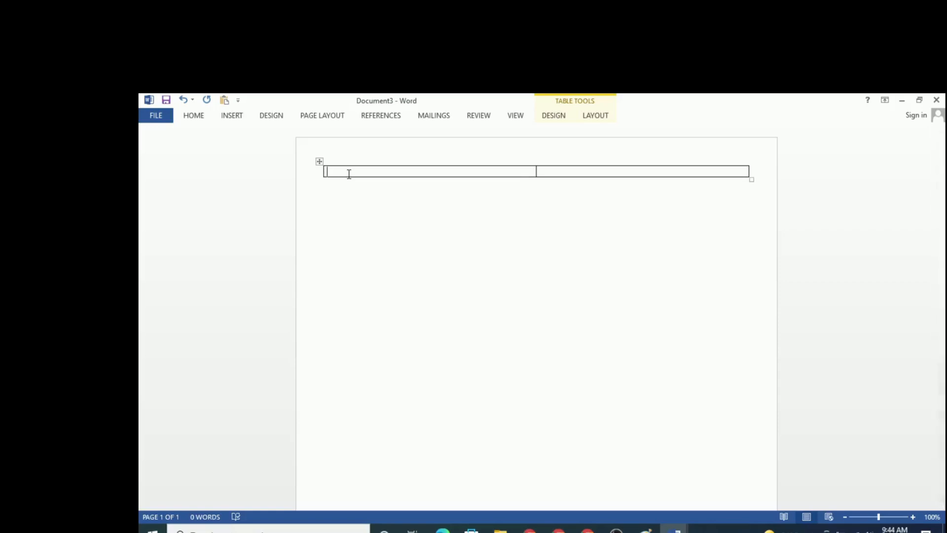
# Step: Enter the label "CELLPHONE:" in the second table cell and start a new line below it
pyautogui.click(561, 173)
pyautogui.write('CELLPHONE')
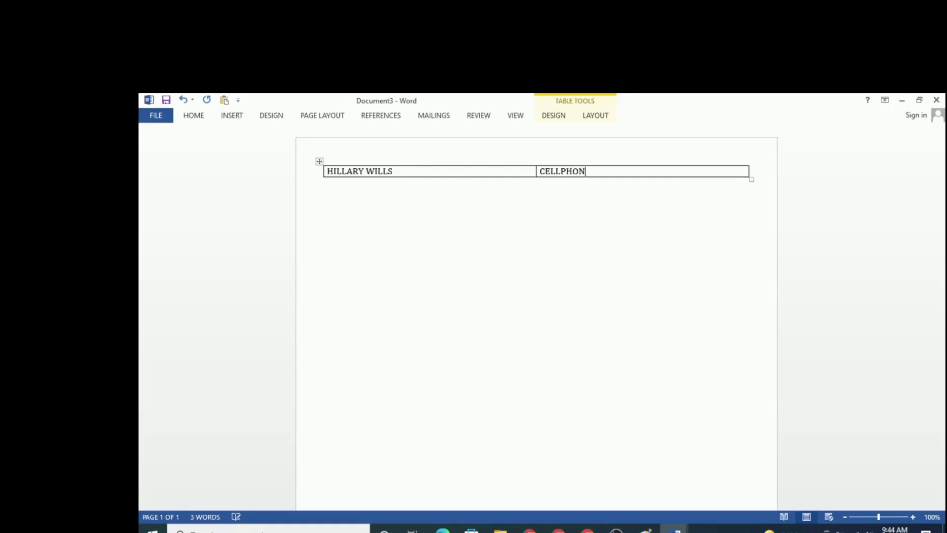
pyautogui.press('BackSpace')
pyautogui.press('BackSpace')
pyautogui.press('BackSpace')
pyautogui.write('NE:')
pyautogui.press('Return')
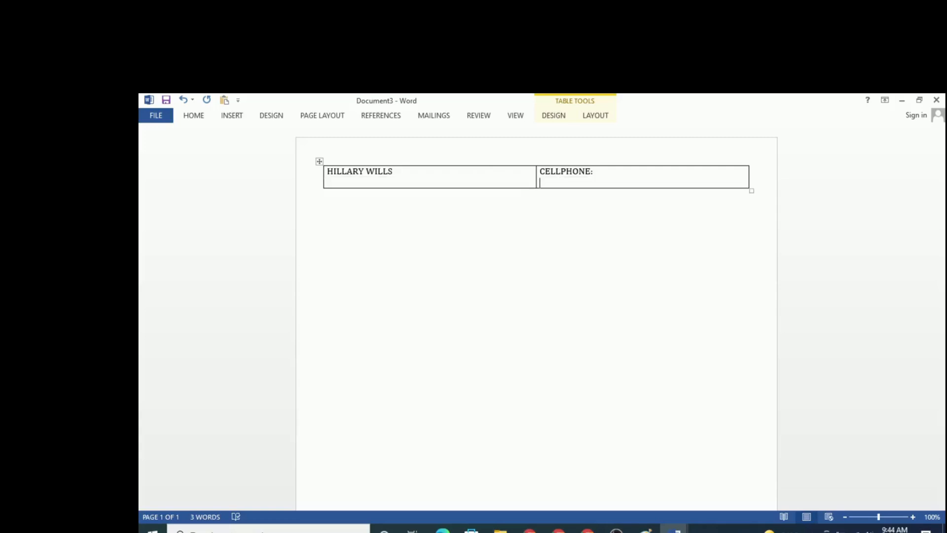
# Step: Add the lines "Email:" and "Linkedin url" below the cellphone label, followed by a new line
pyautogui.write('Email:')
pyautogui.press('Return')
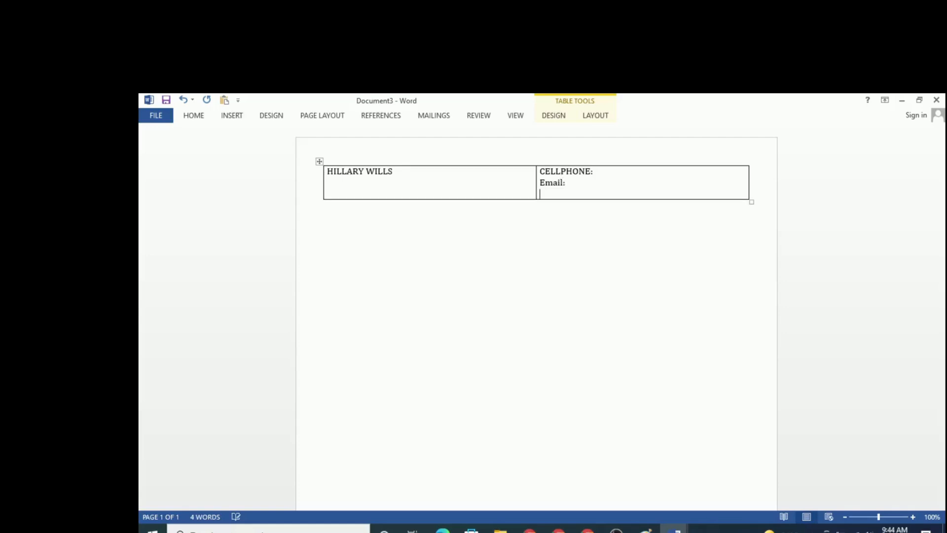
pyautogui.write('Linkedin url')
pyautogui.press('Return')
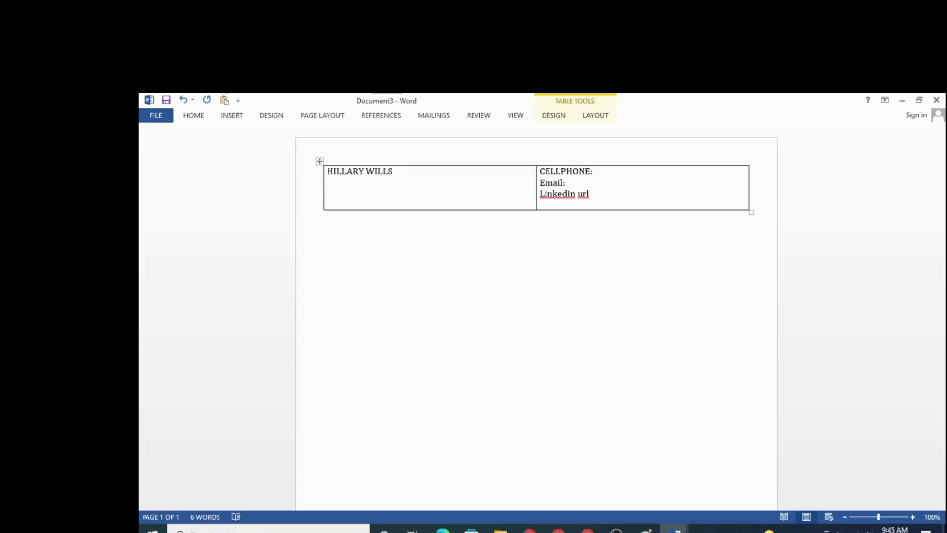
# Step: Add "Physical address" as the last line of the contact details cell
pyautogui.write('Physical address')
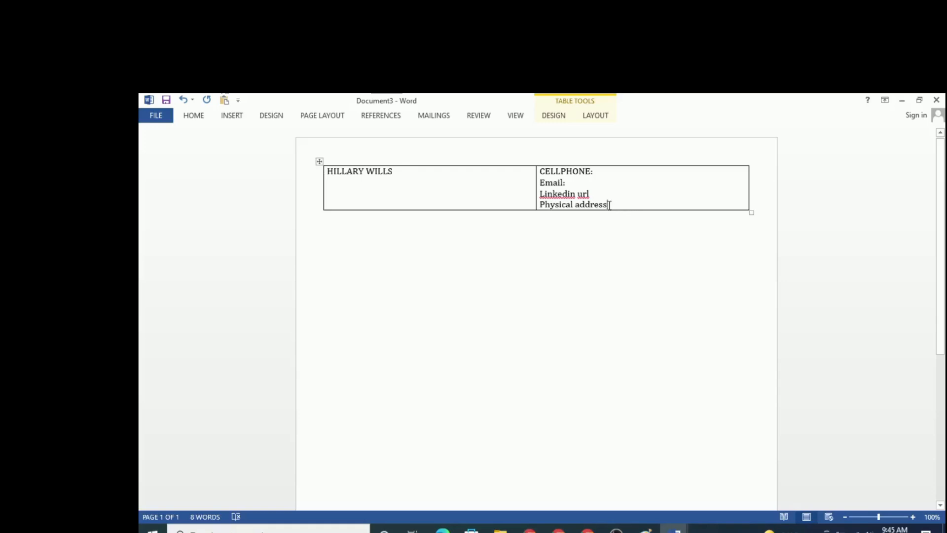
# Step: Align the four contact lines in the second table cell to Top Right
pyautogui.moveTo(607, 205); pyautogui.dragTo(542, 173)
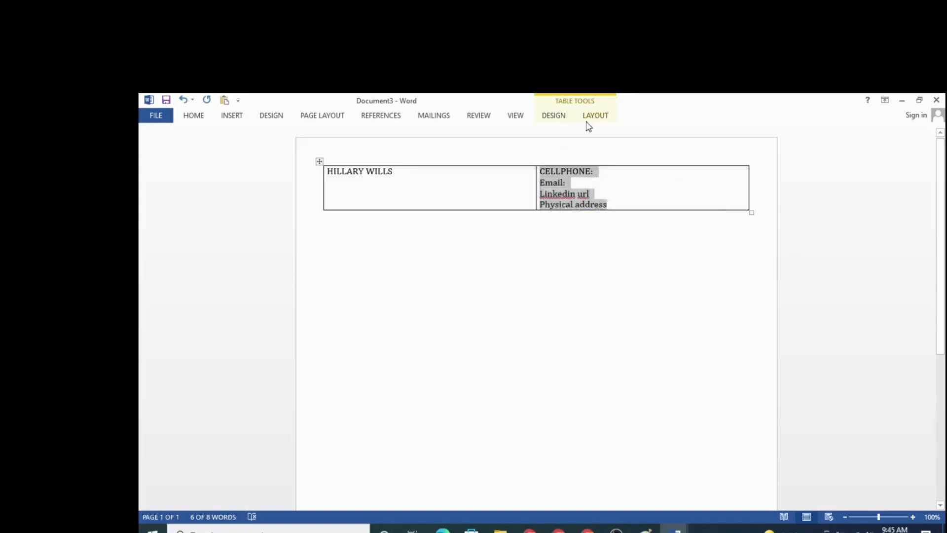
pyautogui.click(560, 118)
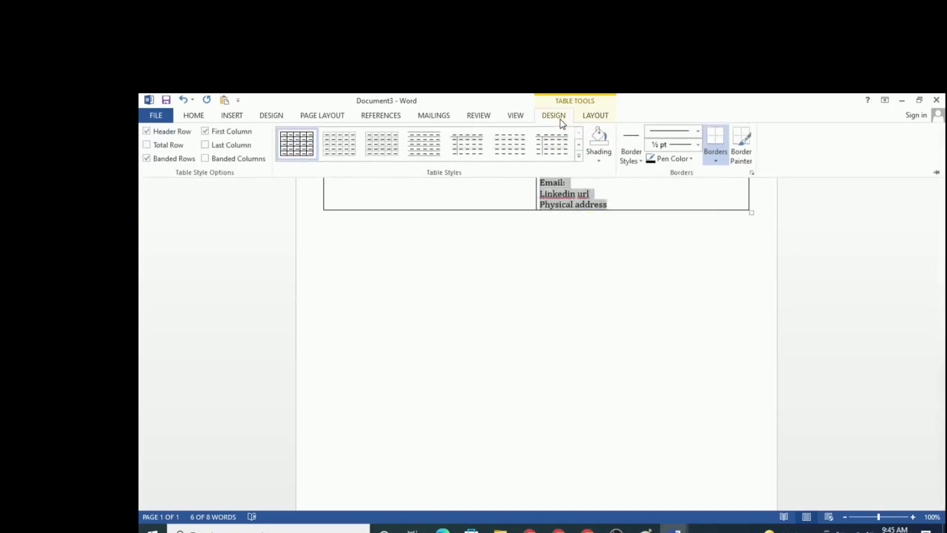
pyautogui.click(595, 119)
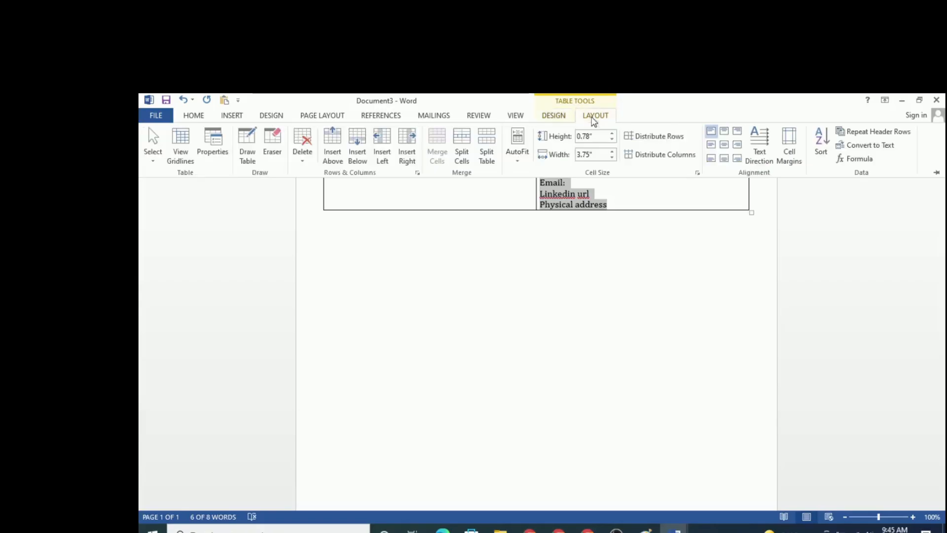
pyautogui.click(737, 132)
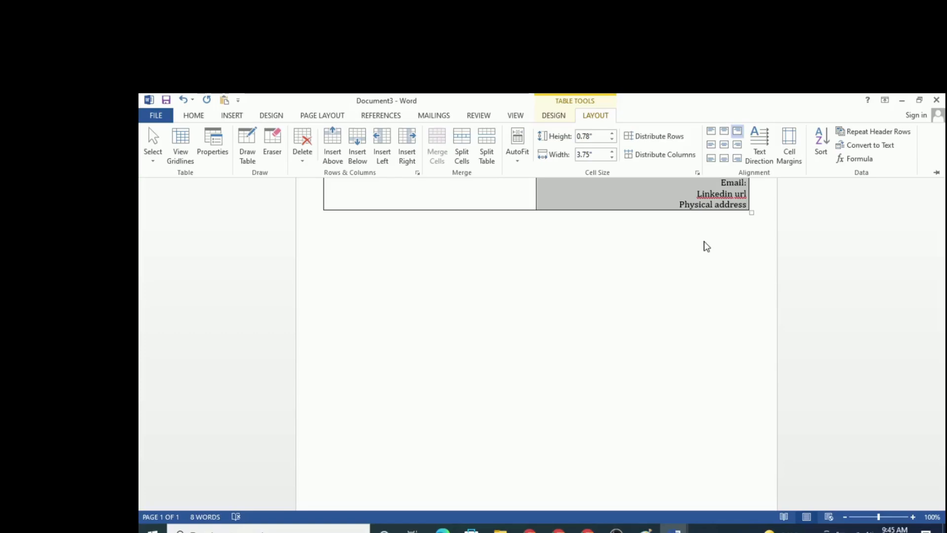
pyautogui.click(590, 279)
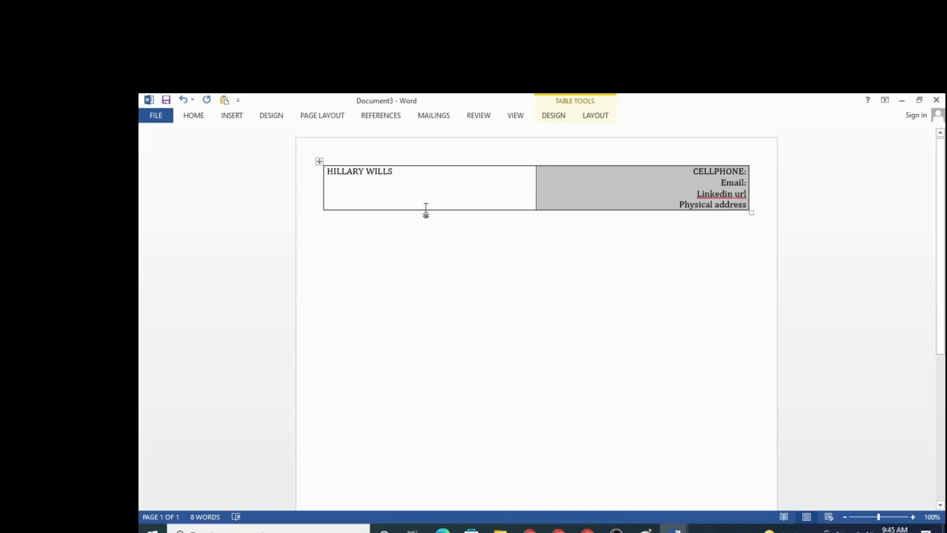
# Step: Remove all borders from the header table that holds the name and contact details
pyautogui.click(356, 151)
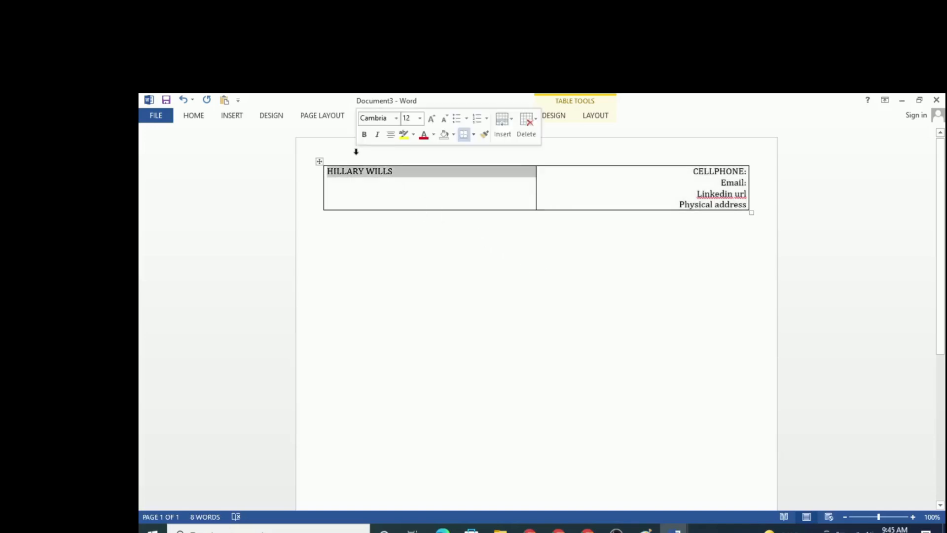
pyautogui.click(537, 281)
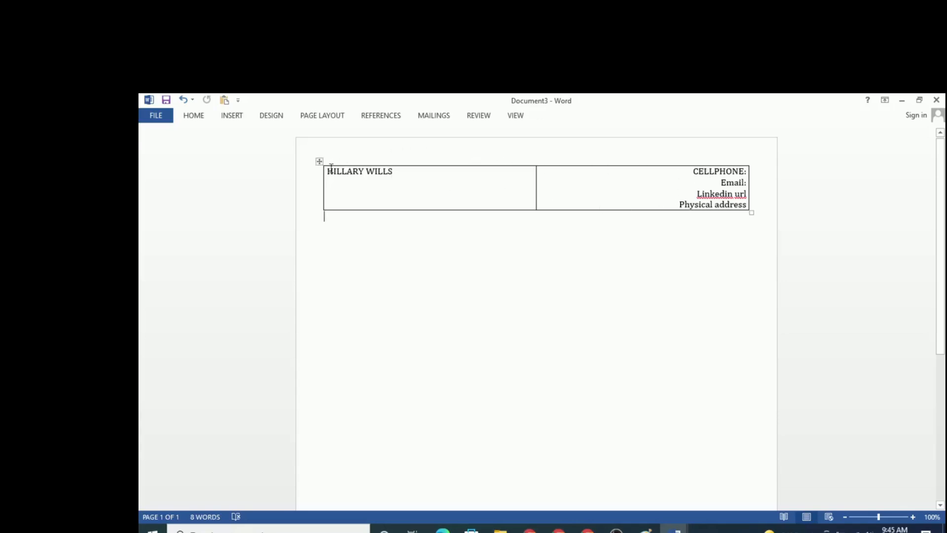
pyautogui.click(316, 160)
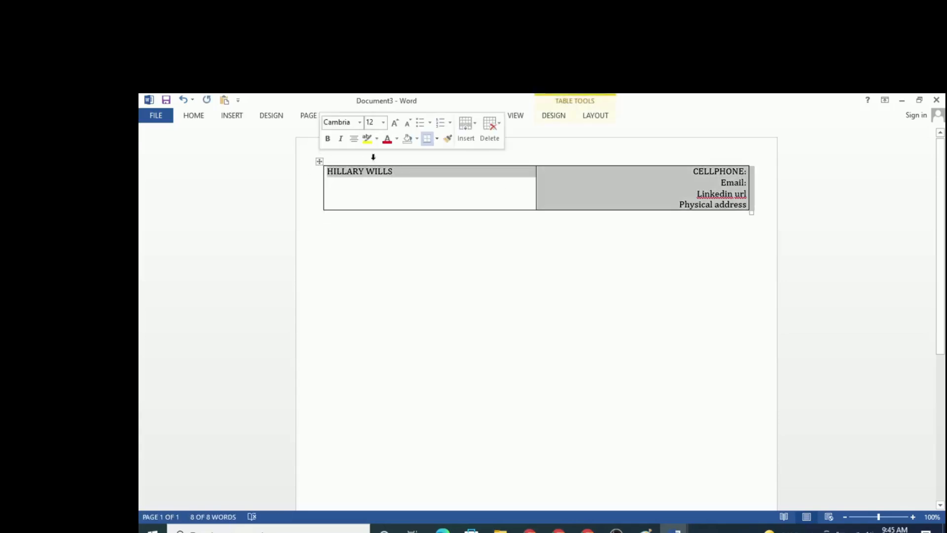
pyautogui.click(596, 117)
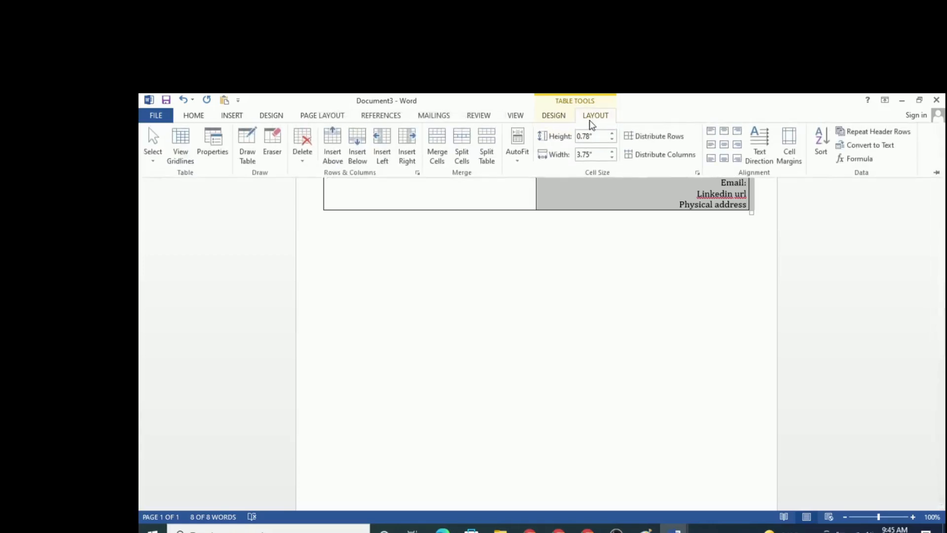
pyautogui.click(560, 116)
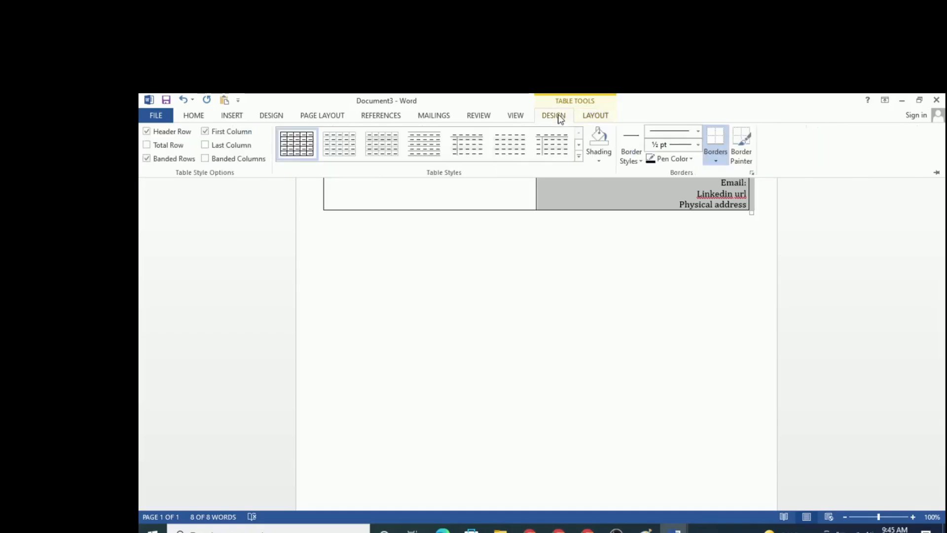
pyautogui.click(716, 163)
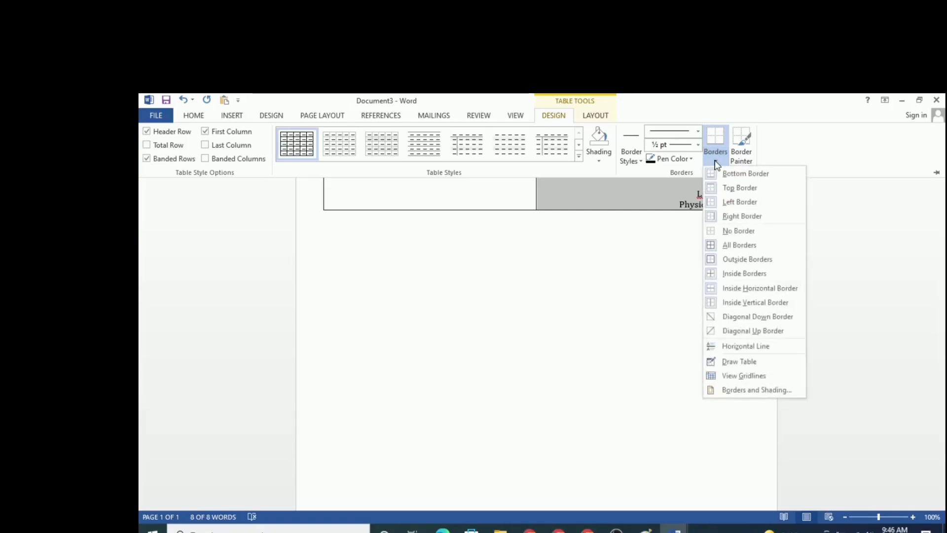
pyautogui.click(738, 231)
pyautogui.click(628, 279)
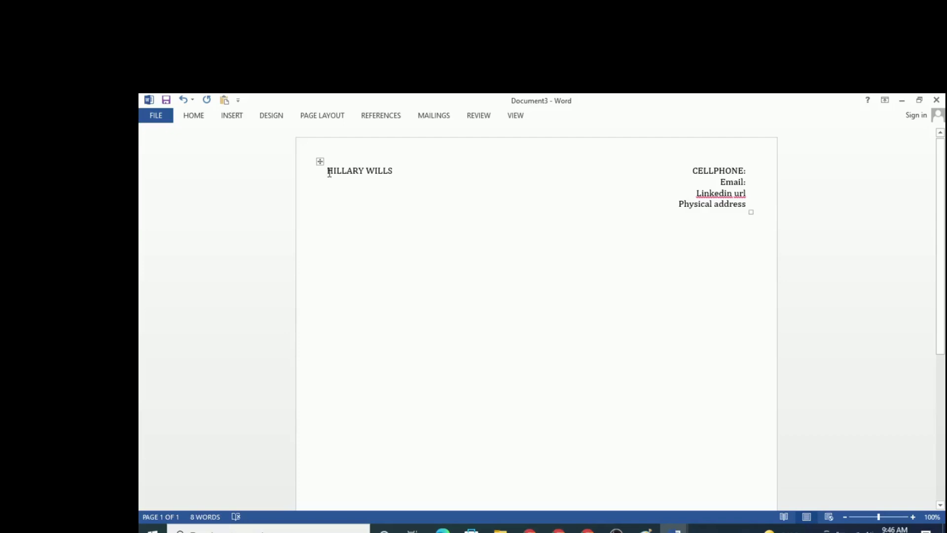
# Step: Set the font size of the full name in the first table cell to 26
pyautogui.moveTo(330, 173); pyautogui.dragTo(413, 181)
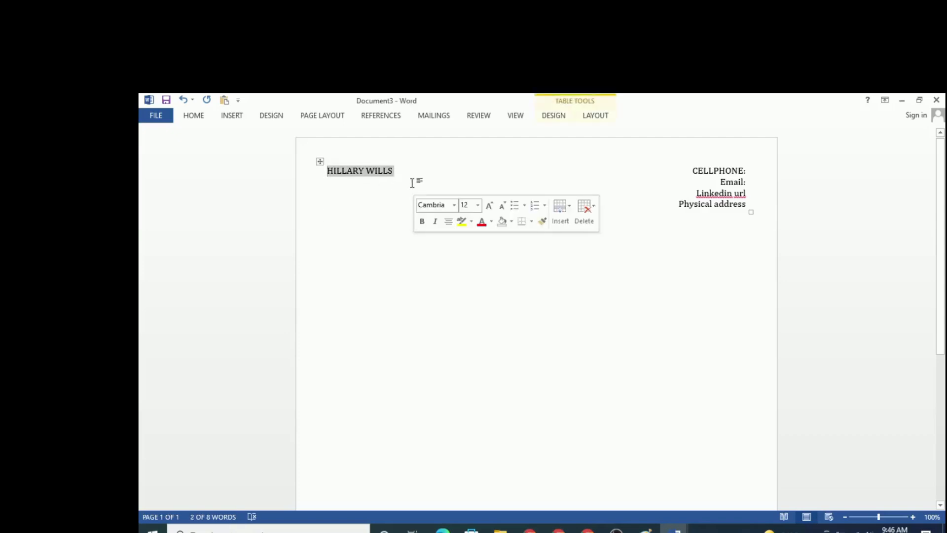
pyautogui.click(478, 207)
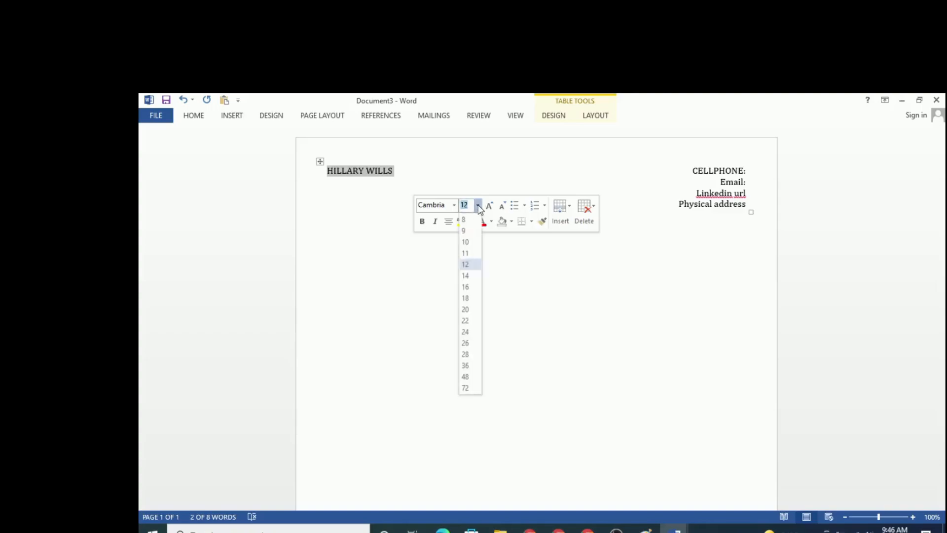
pyautogui.click(468, 344)
pyautogui.click(599, 307)
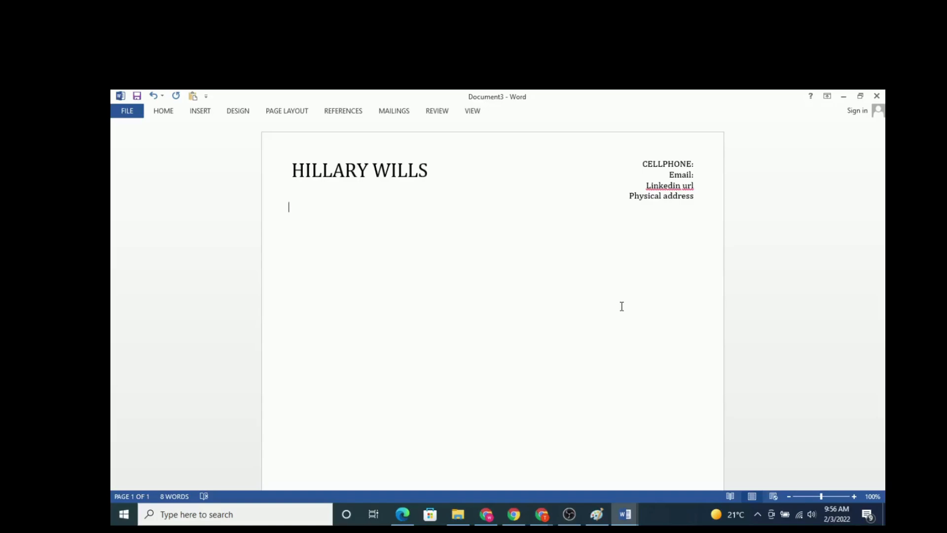
# Step: Add the headings "SKILLS", "WORK EXPERIENCE" and "EDUCATION" below the header table, with an empty line between them
pyautogui.write('SKILLS  ')
pyautogui.write('WORK')
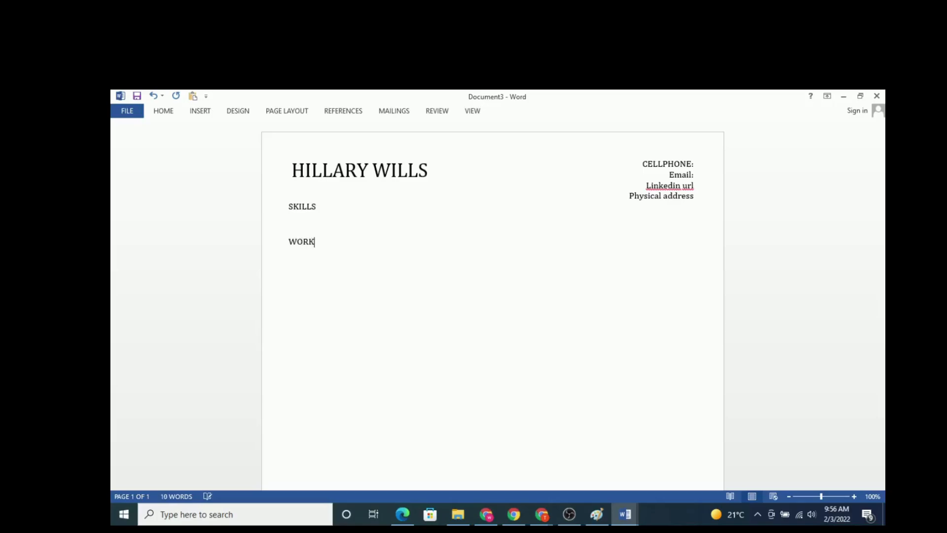
pyautogui.write(' EXPERIENCE')
pyautogui.press('Return')
pyautogui.write('EDUC')
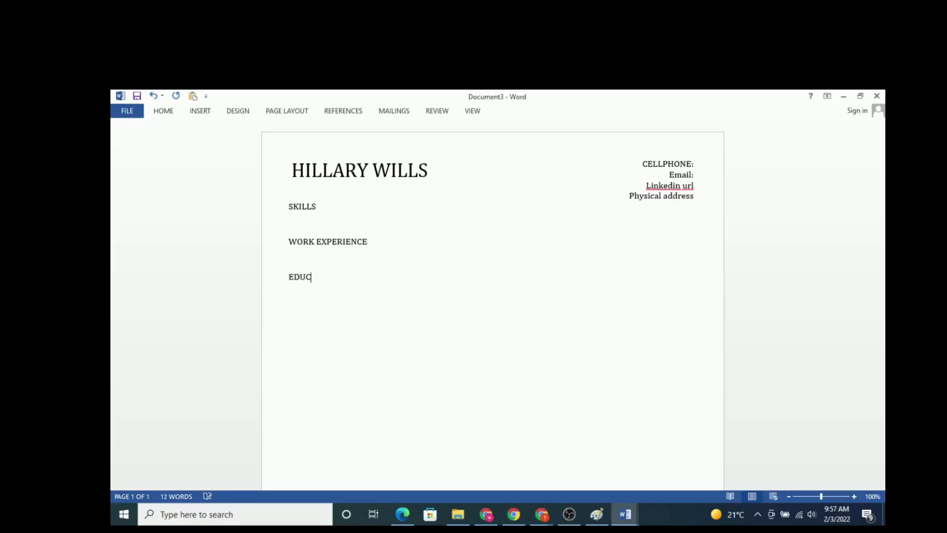
pyautogui.write('ATION')
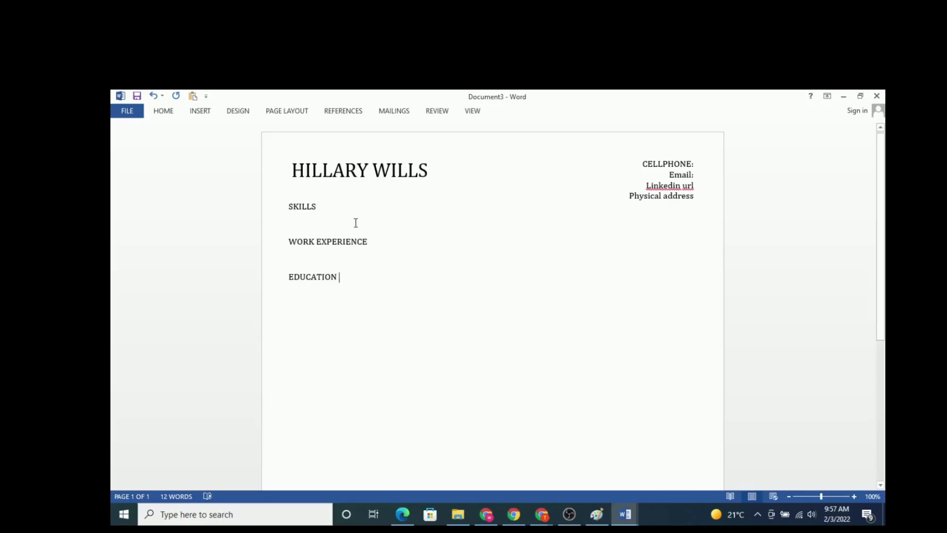
# Step: Set the paragraph spacing before the SKILLS heading to 12 pt
pyautogui.moveTo(289, 204); pyautogui.dragTo(332, 213)
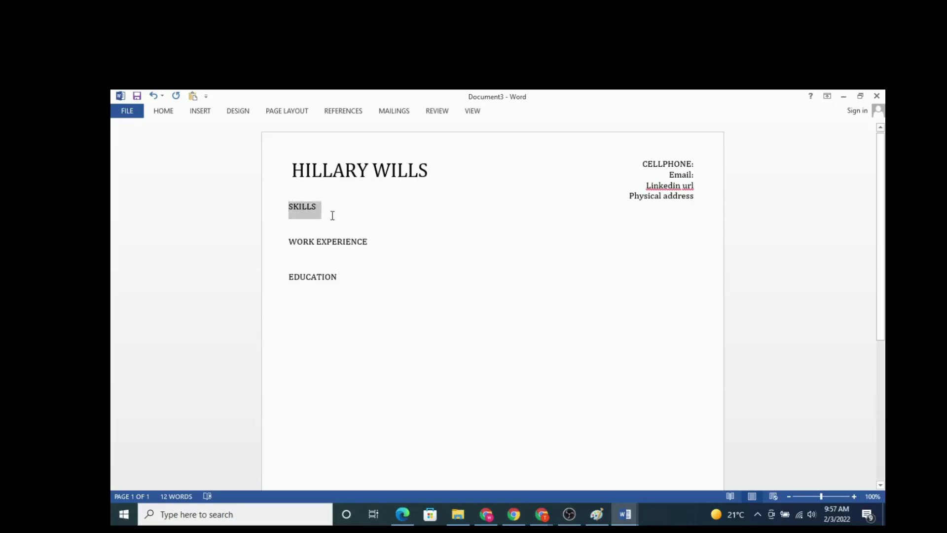
pyautogui.click(173, 117)
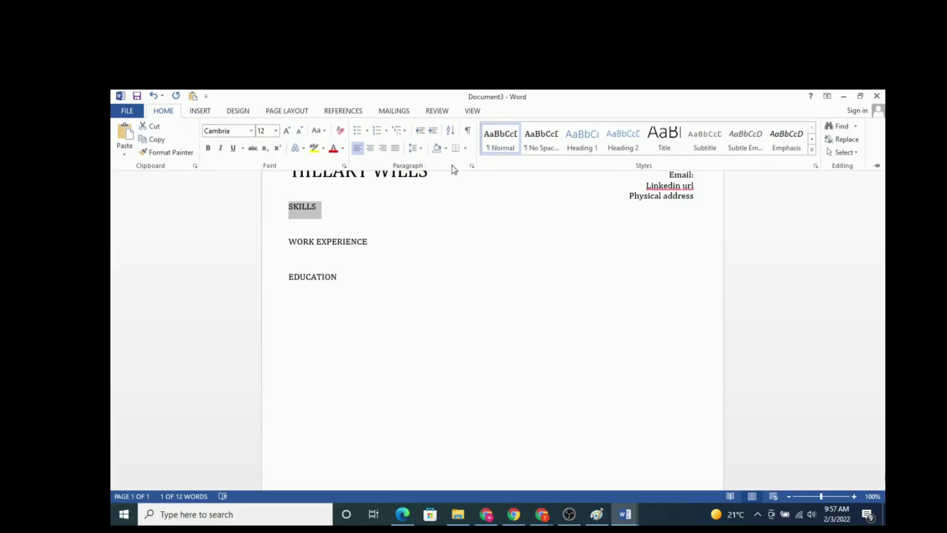
pyautogui.click(472, 167)
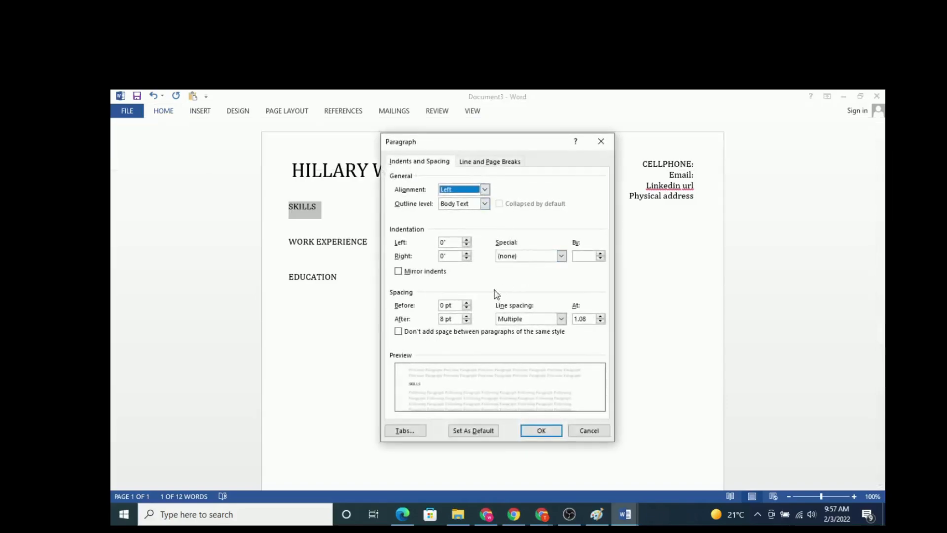
pyautogui.click(468, 304)
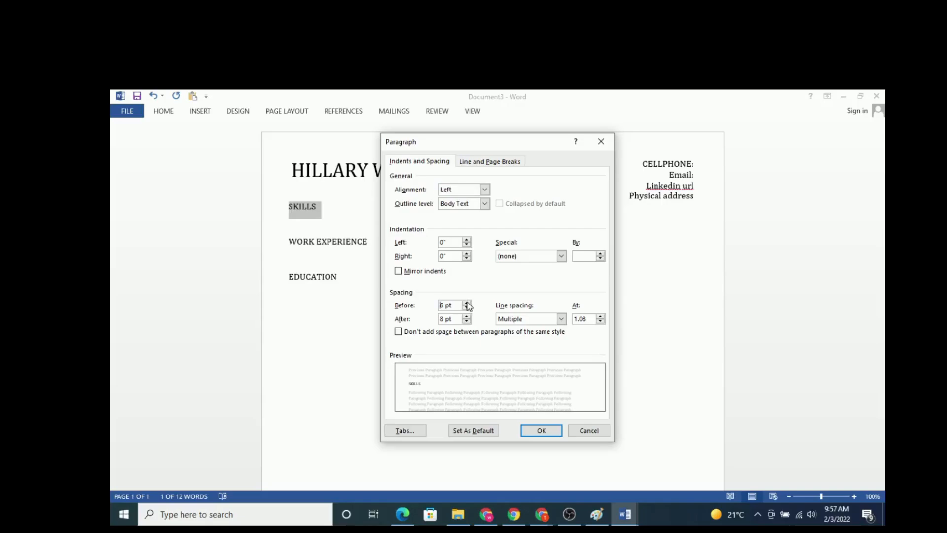
pyautogui.click(467, 304)
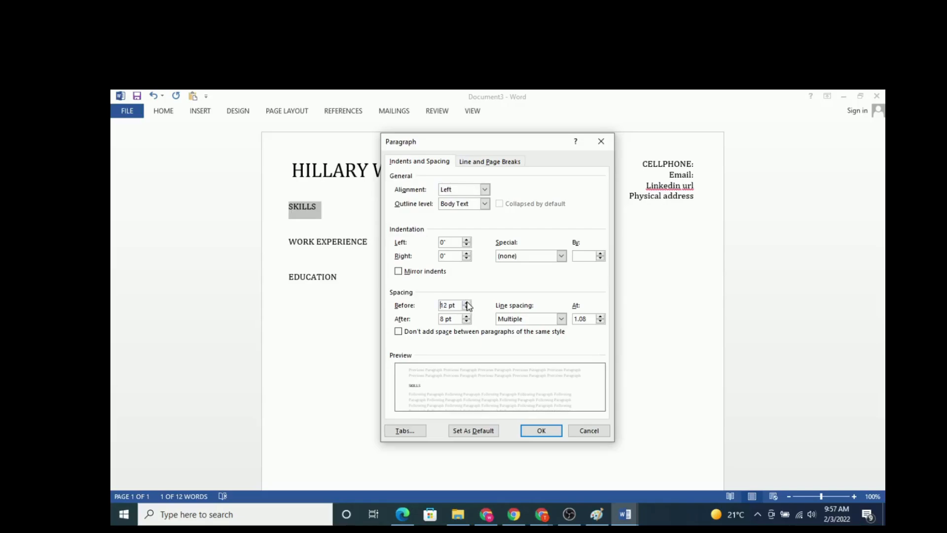
pyautogui.click(539, 432)
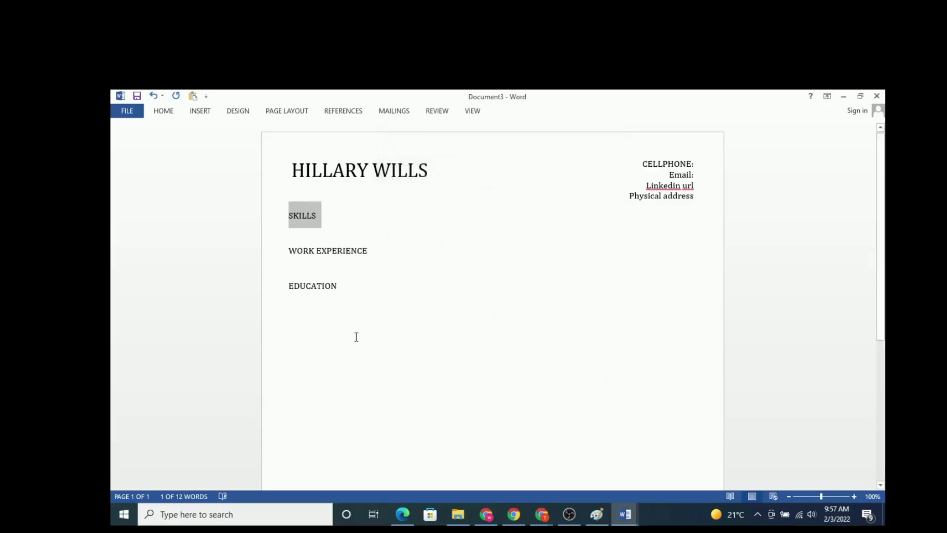
# Step: Make the SKILLS heading bold
pyautogui.click(159, 113)
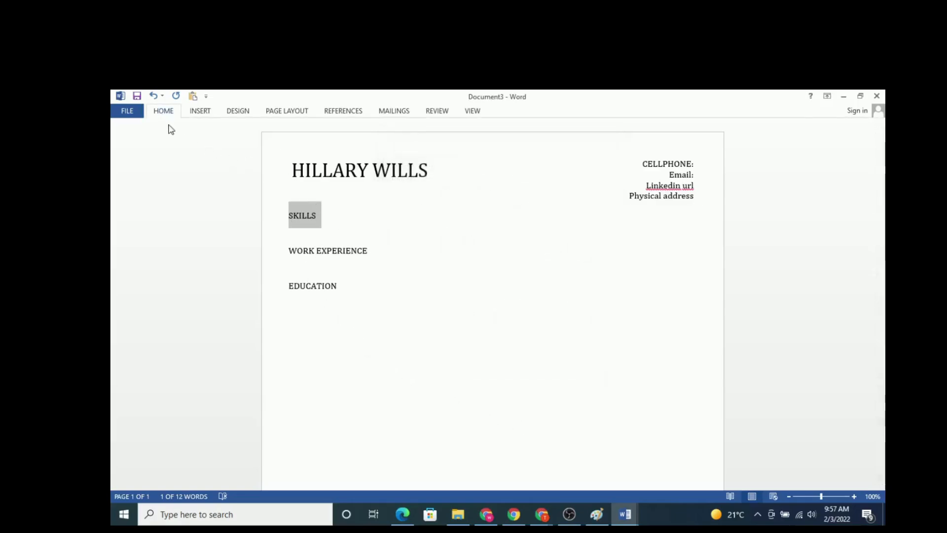
pyautogui.click(209, 149)
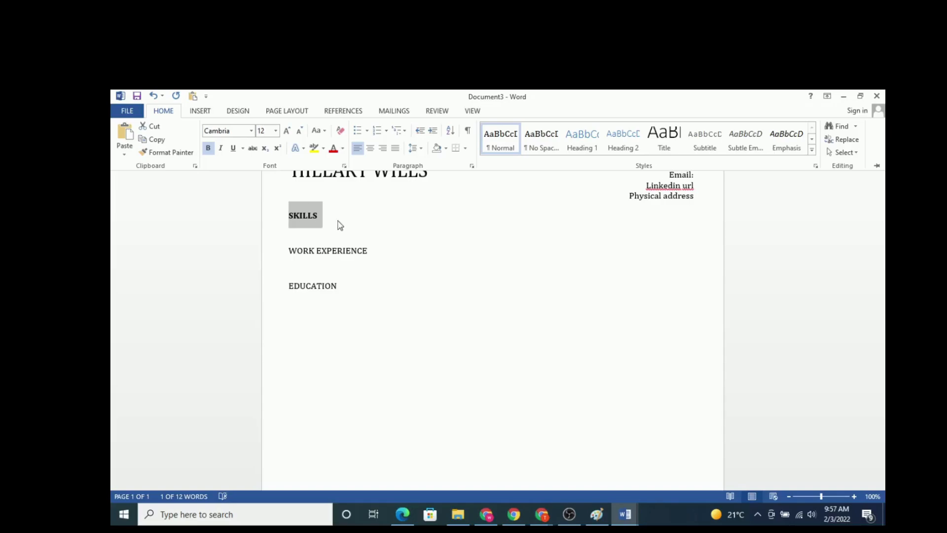
pyautogui.click(338, 221)
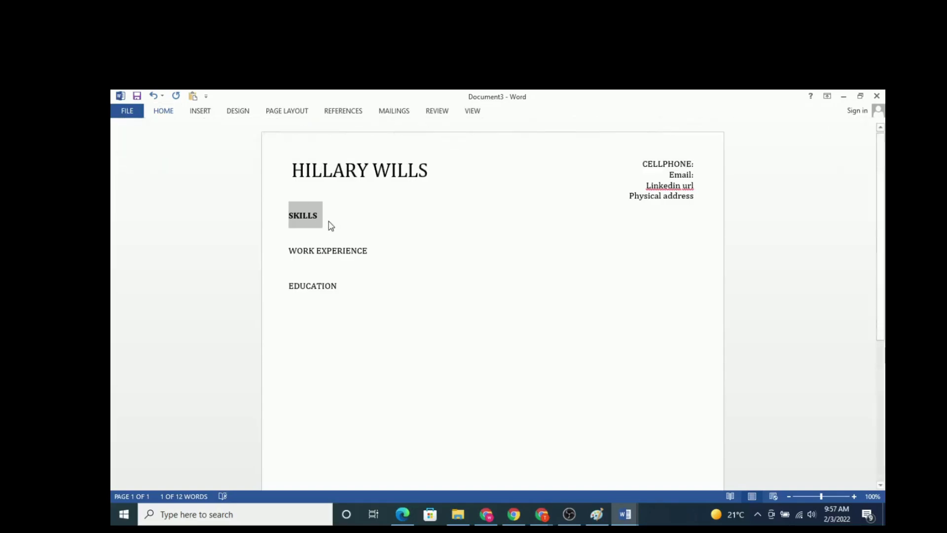
# Step: Add a bottom border to the SKILLS heading
pyautogui.click(170, 112)
pyautogui.click(170, 113)
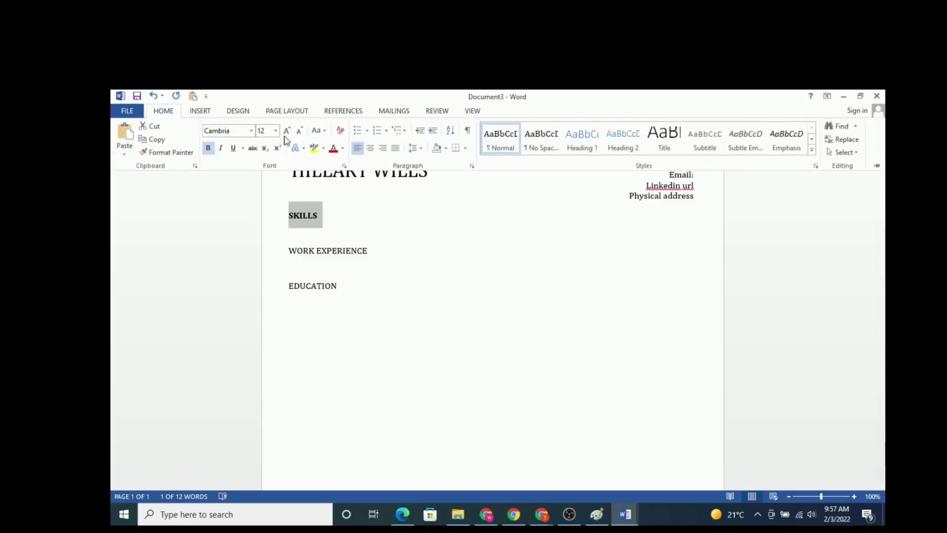
pyautogui.click(466, 148)
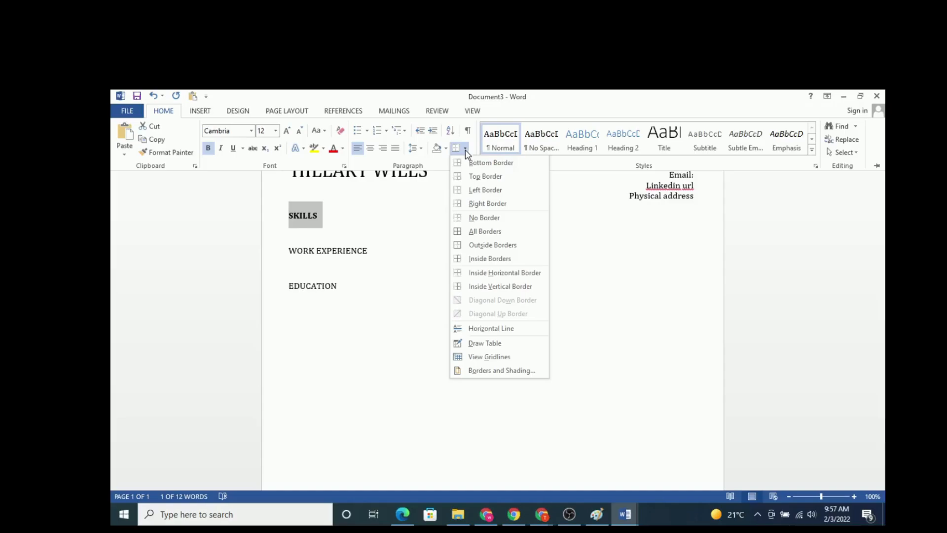
pyautogui.click(473, 164)
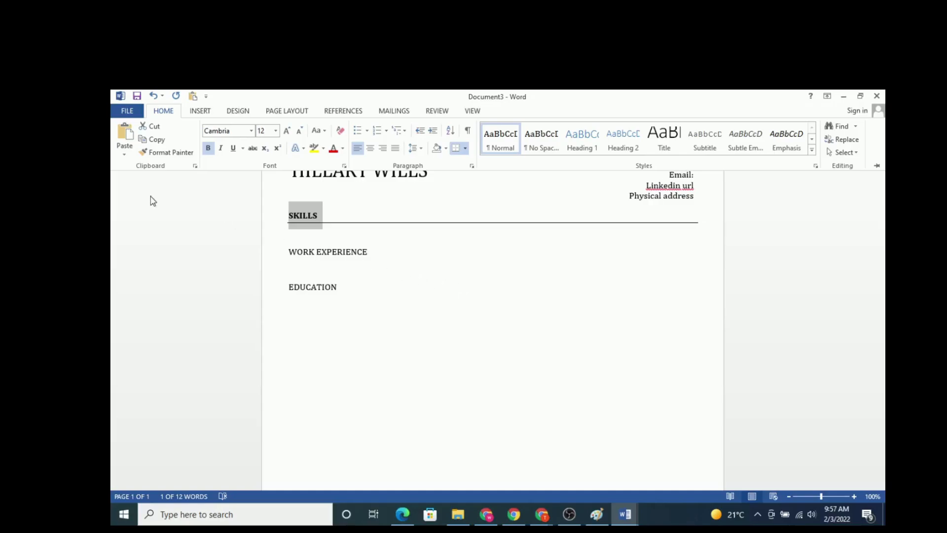
# Step: Copy the SKILLS heading's formatting to the WORK EXPERIENCE and EDUCATION headings with Format Painter, and turn the painter off
pyautogui.click(168, 153)
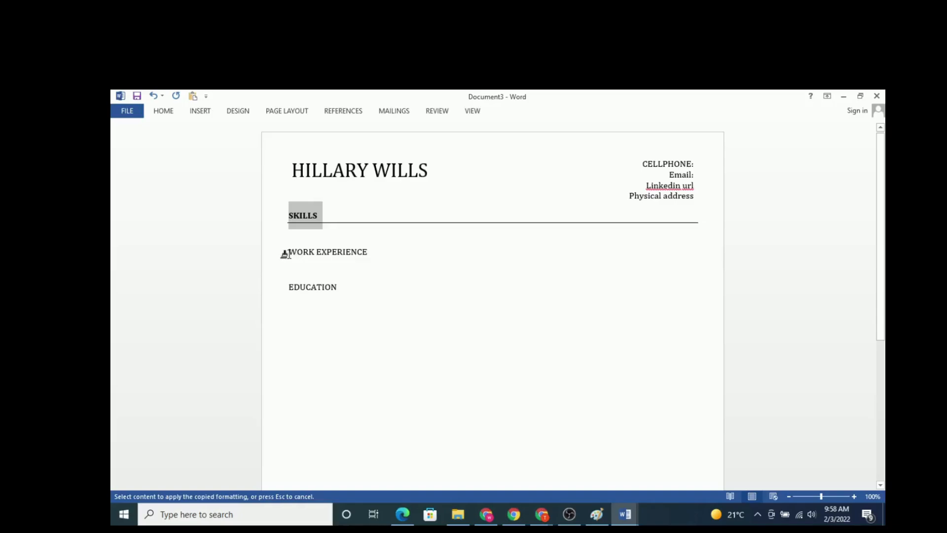
pyautogui.click(285, 253)
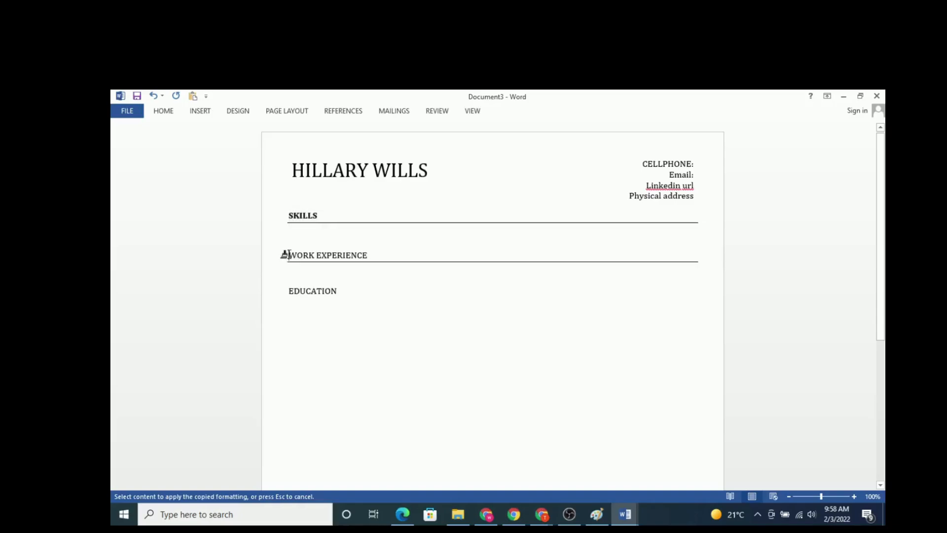
pyautogui.click(285, 294)
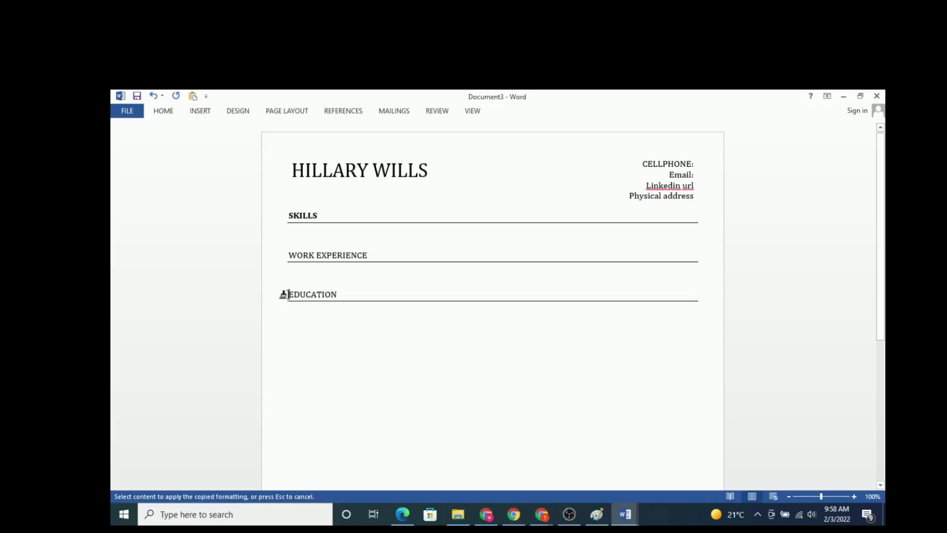
pyautogui.click(165, 112)
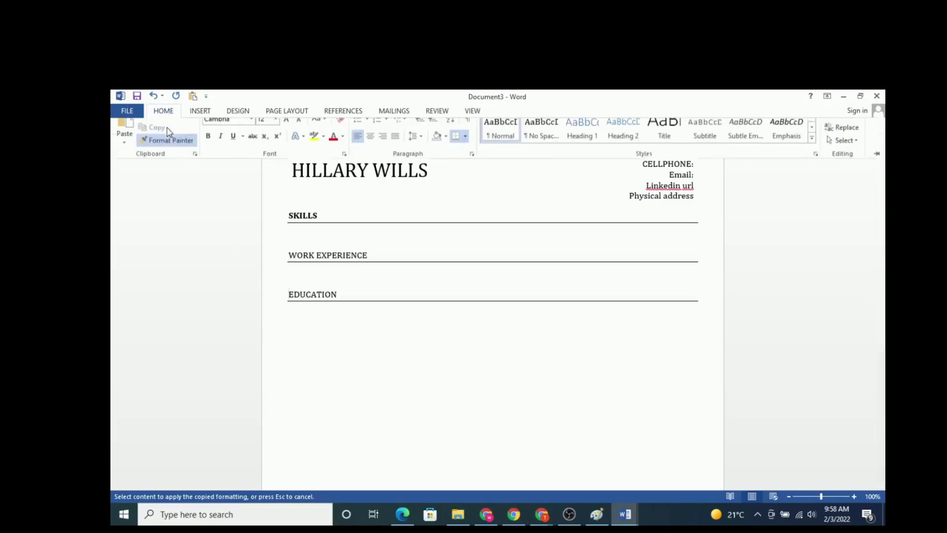
pyautogui.click(164, 157)
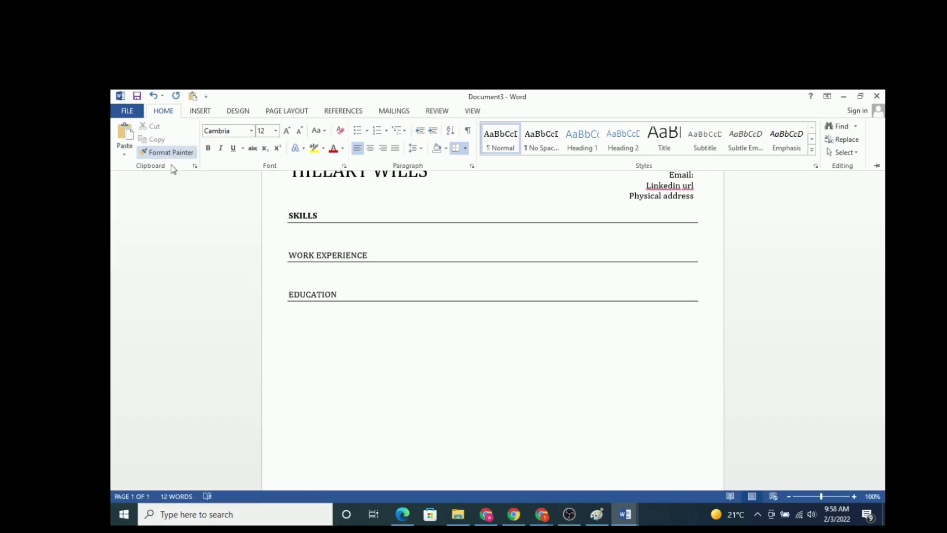
pyautogui.click(354, 389)
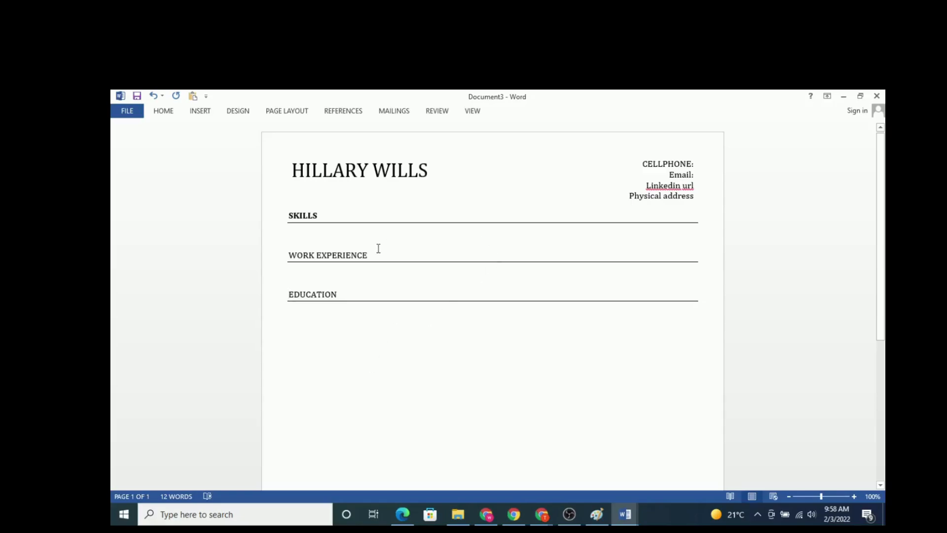
# Step: Insert a table with three columns and one row on the empty line below the SKILLS heading
pyautogui.click(297, 235)
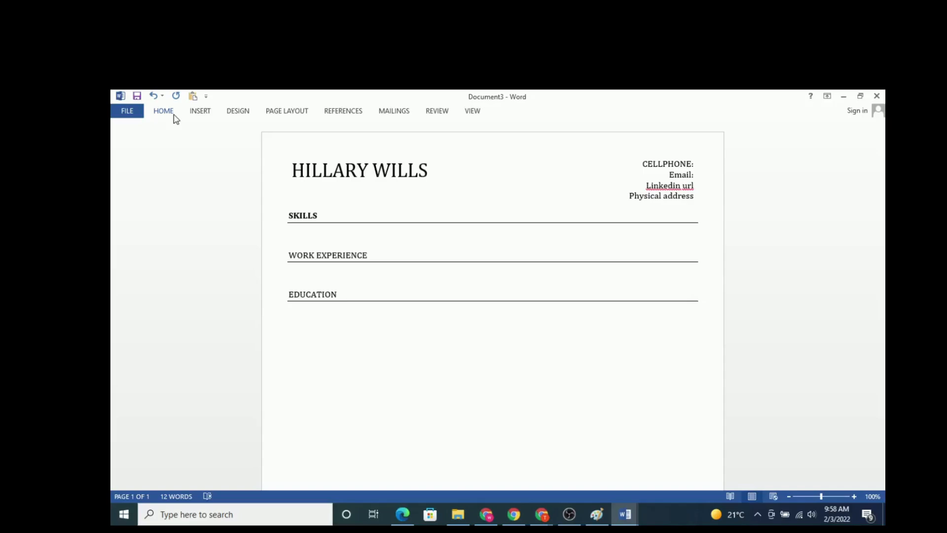
pyautogui.click(200, 113)
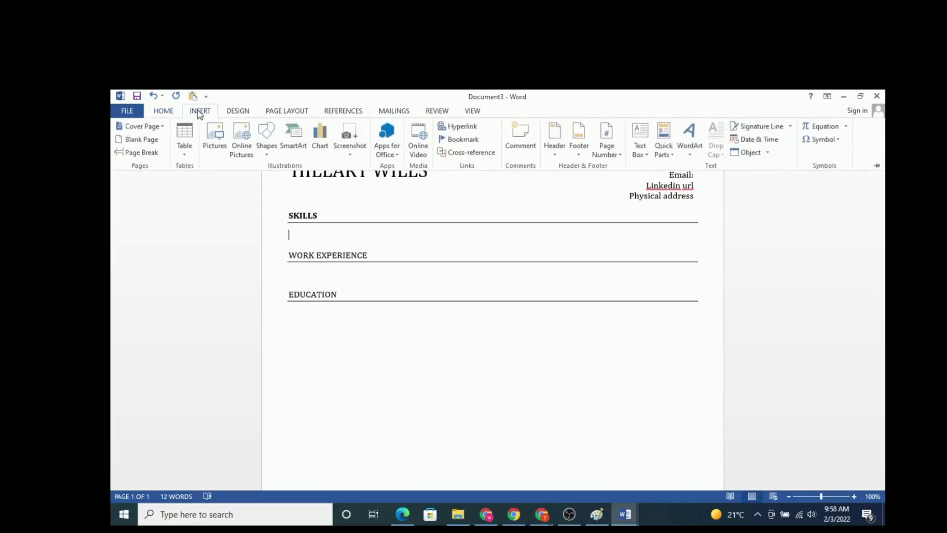
pyautogui.click(184, 158)
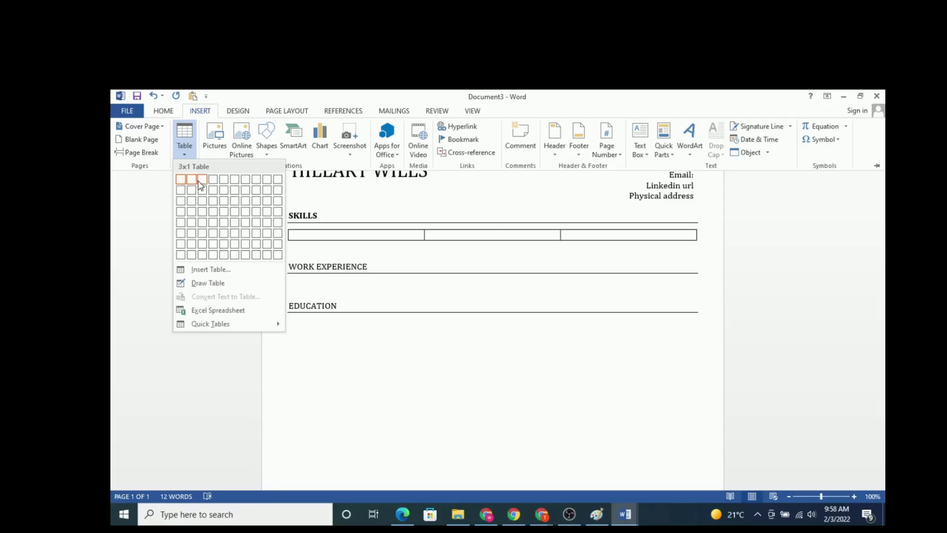
pyautogui.click(200, 182)
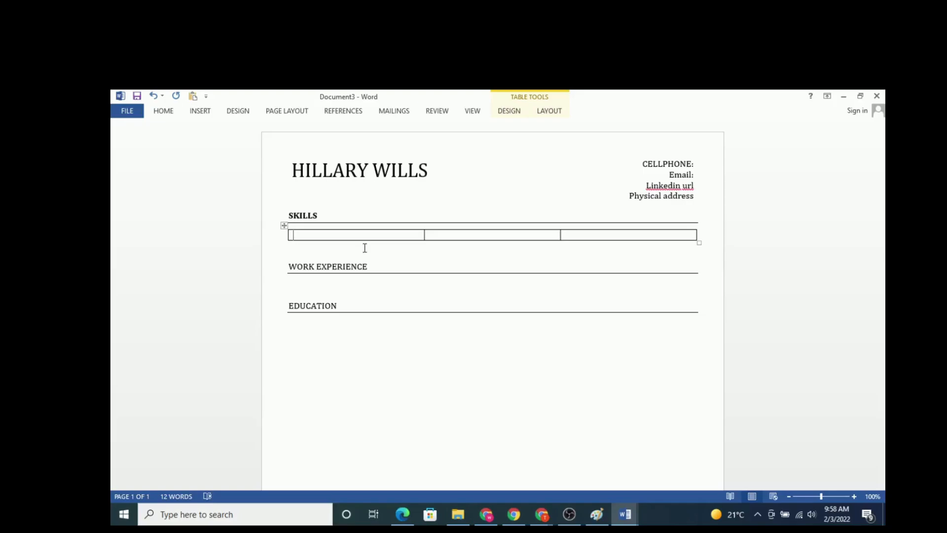
# Step: Enter Typing, Editing and Presentation on separate lines in the first cell of the skills table
pyautogui.write('Typing')
pyautogui.press('Return')
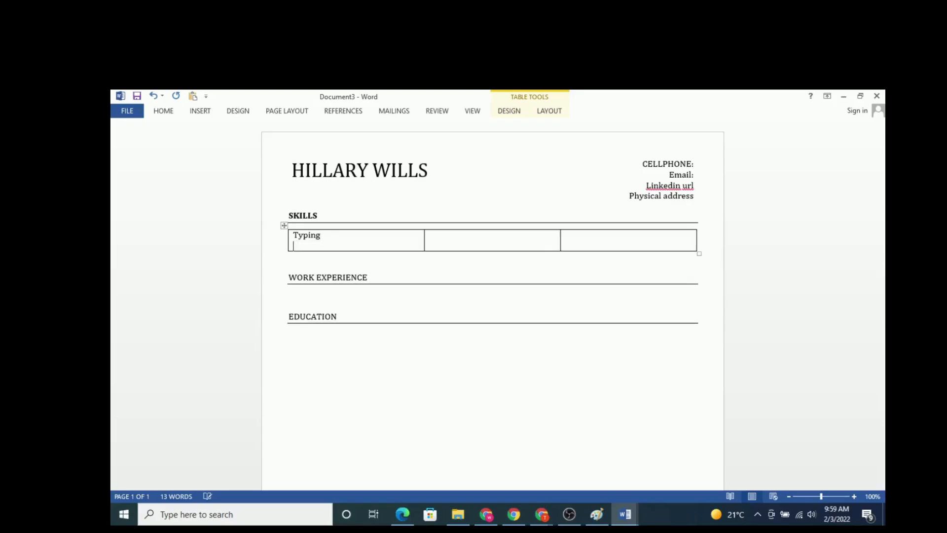
pyautogui.write('editing')
pyautogui.press('Return')
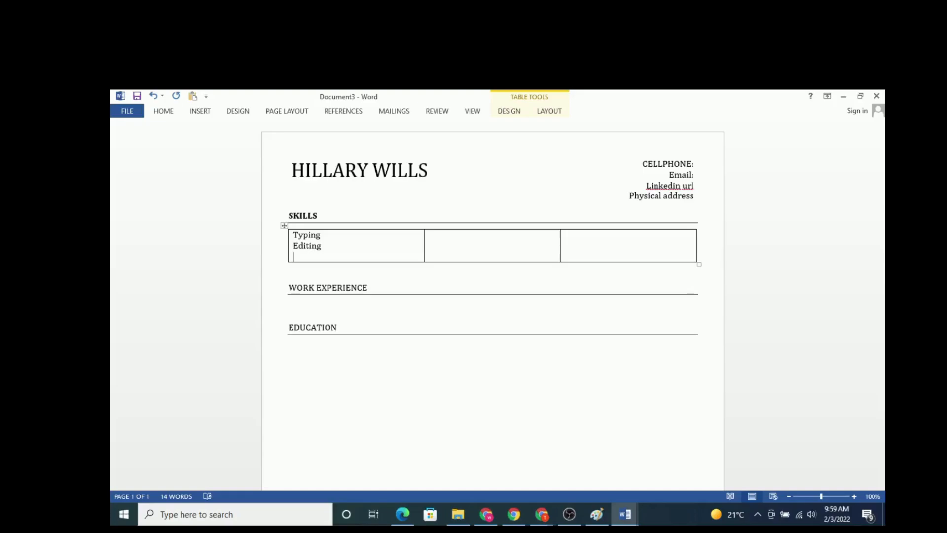
pyautogui.write('Presentation')
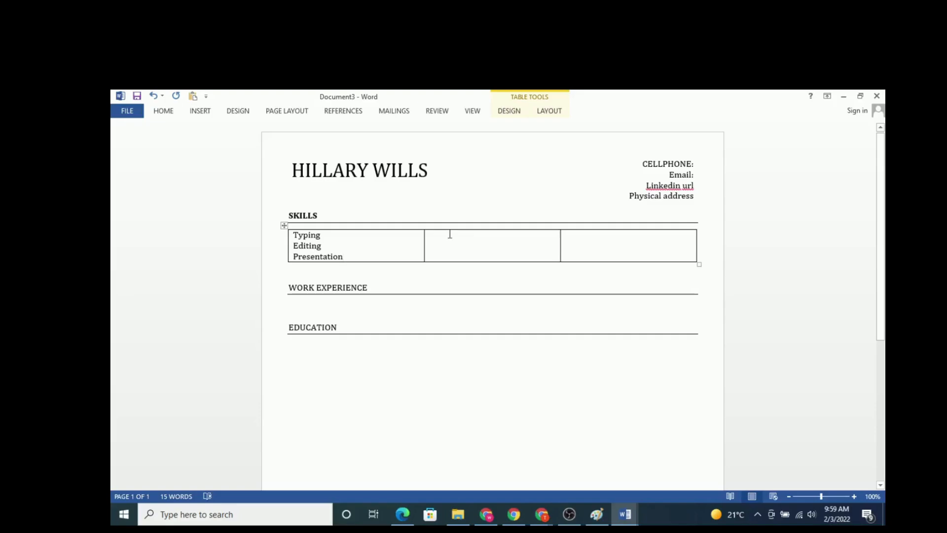
# Step: Enter Negotiation, Problem solving and Communication on separate lines in the middle cell of the skills table
pyautogui.click(434, 235)
pyautogui.write('Negotiation')
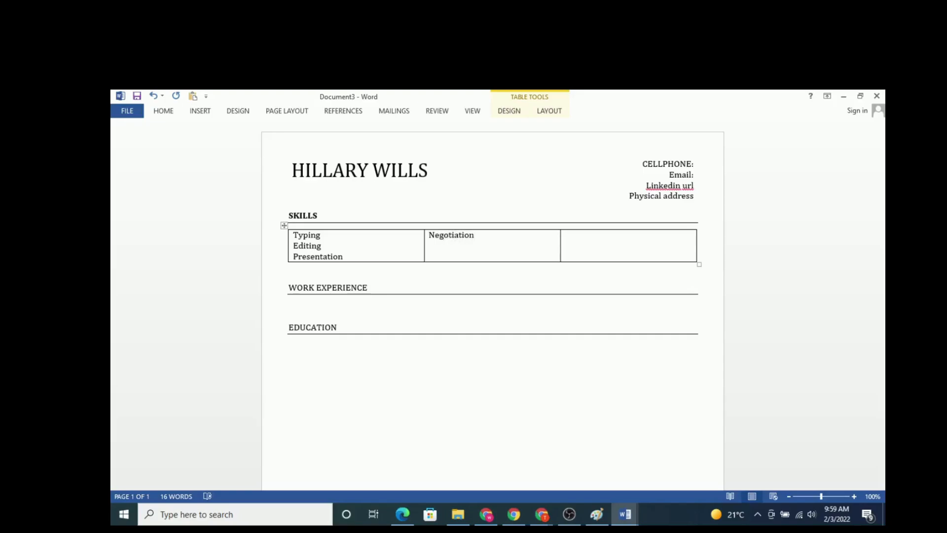
pyautogui.press('Return')
pyautogui.write('Prob')
pyautogui.write('lem')
pyautogui.write(' solving ')
pyautogui.write('Communica')
pyautogui.write('tion')
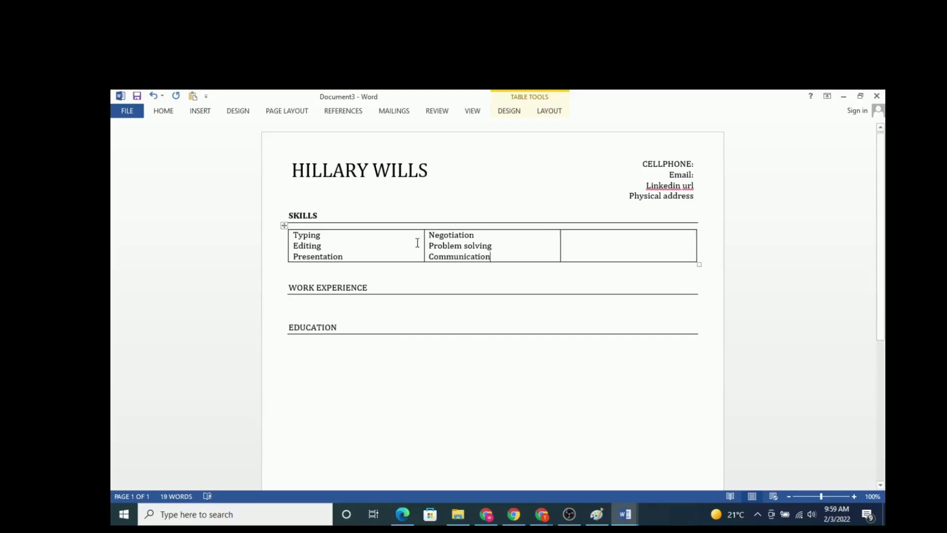
# Step: Format the skills in the first and middle table cells as bulleted lists
pyautogui.moveTo(346, 257); pyautogui.dragTo(293, 235)
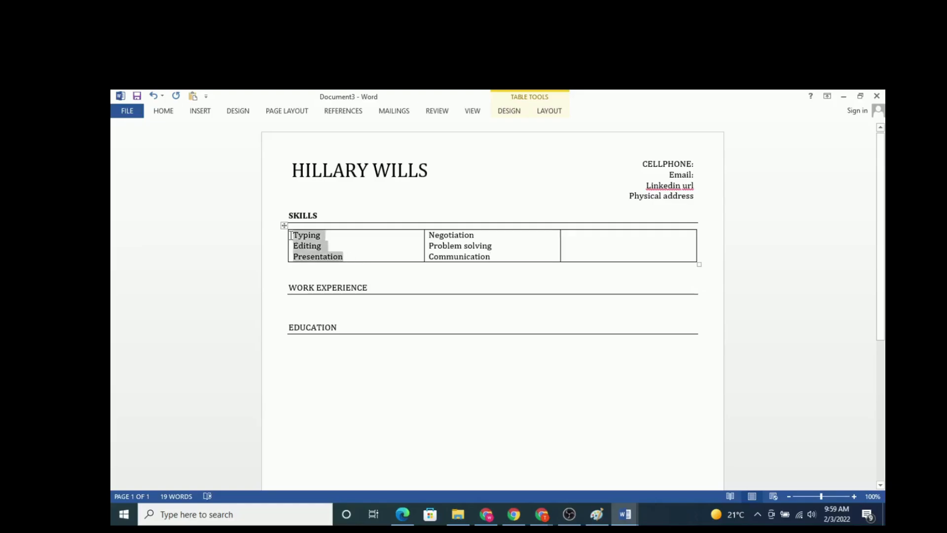
pyautogui.click(164, 113)
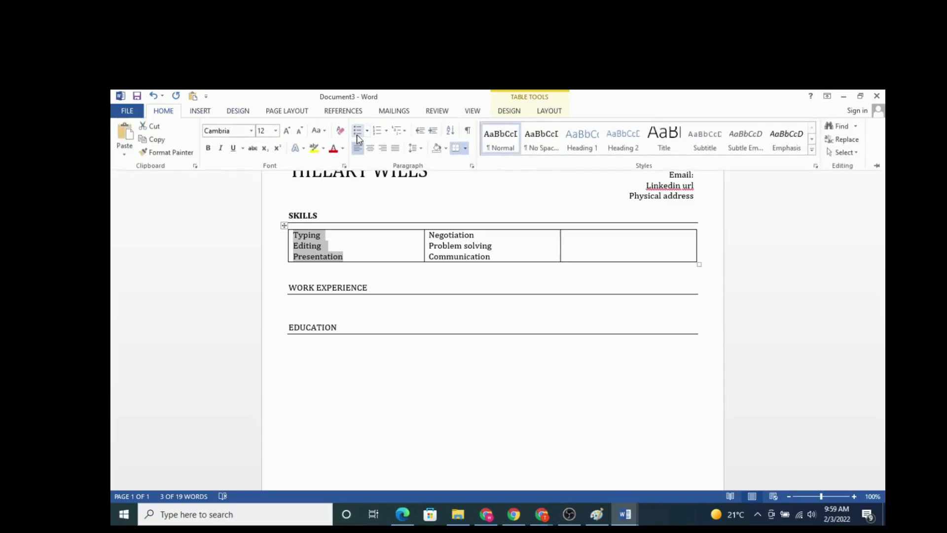
pyautogui.click(357, 130)
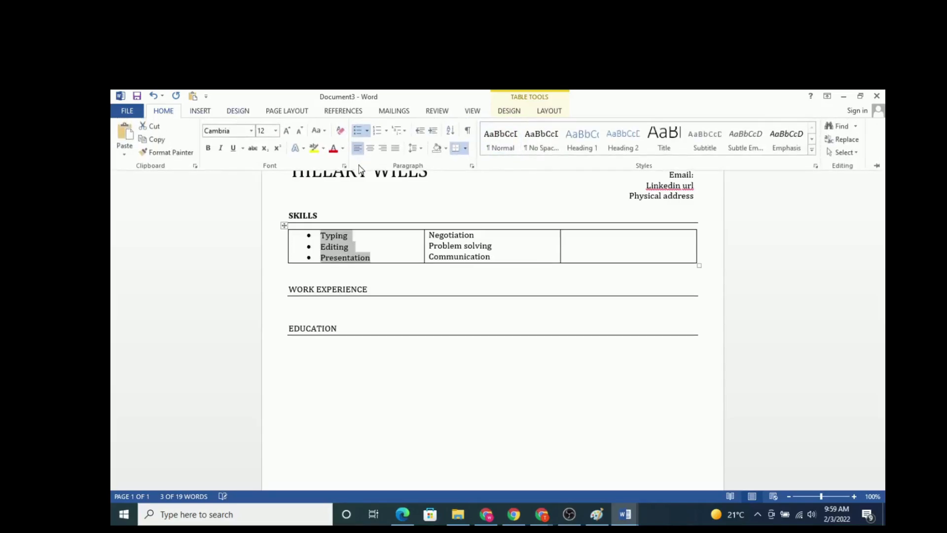
pyautogui.click(494, 260)
pyautogui.moveTo(490, 257); pyautogui.dragTo(429, 235)
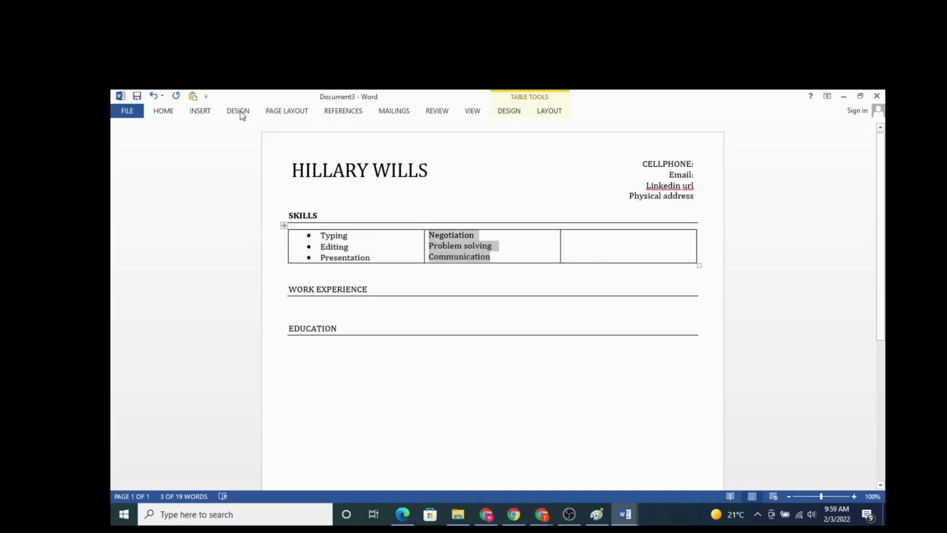
pyautogui.click(172, 113)
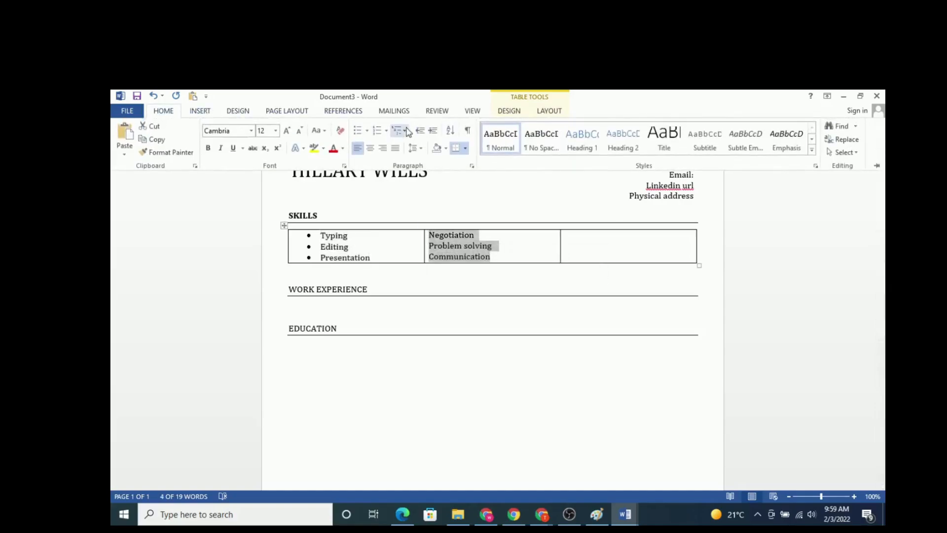
pyautogui.click(357, 129)
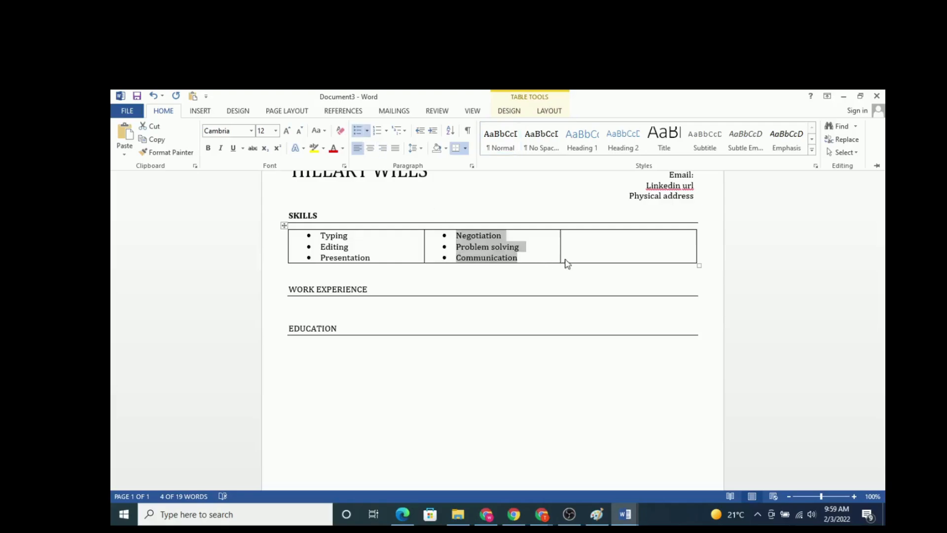
# Step: Copy the bulleted list from the middle cell and paste it into the third cell with its source formatting
pyautogui.click(523, 260)
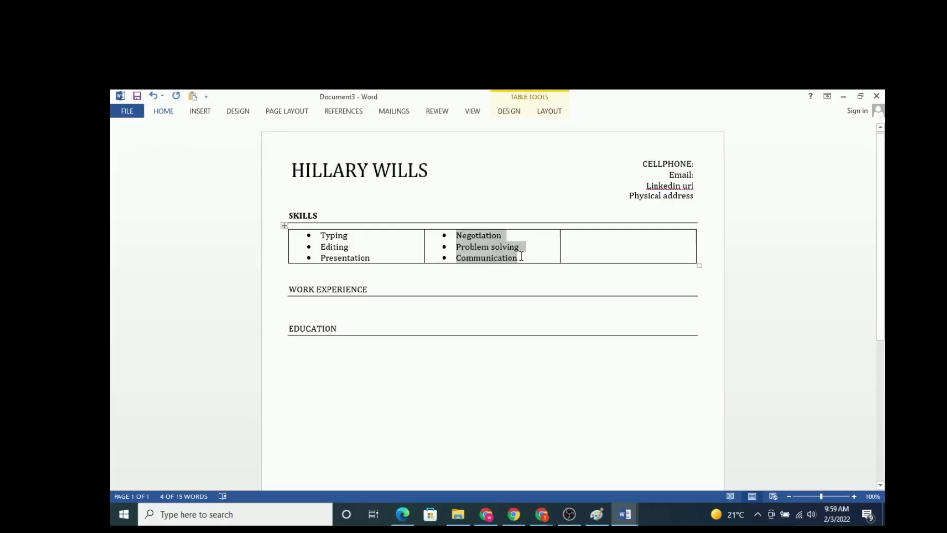
pyautogui.moveTo(520, 255); pyautogui.dragTo(444, 230)
pyautogui.rightClick(468, 232)
pyautogui.click(496, 254)
pyautogui.click(570, 237)
pyautogui.rightClick(572, 238)
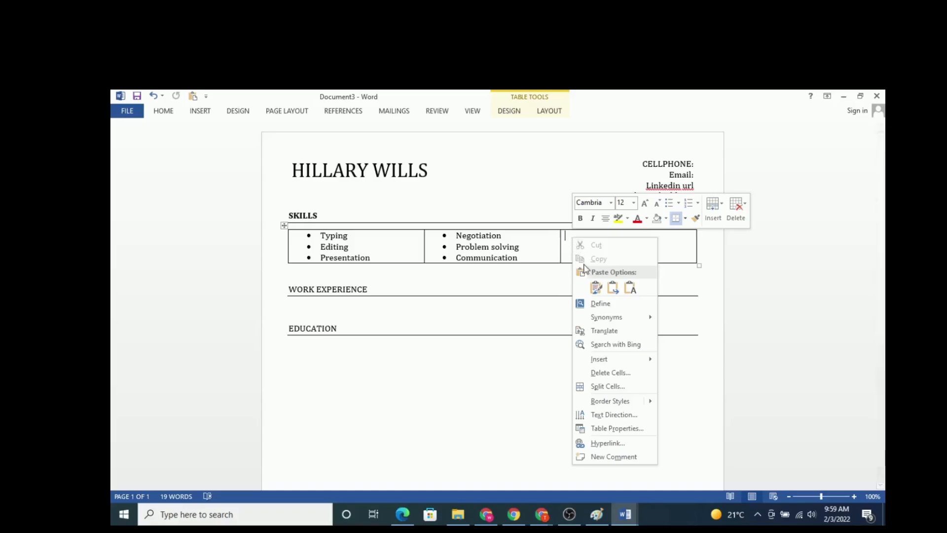
pyautogui.click(596, 287)
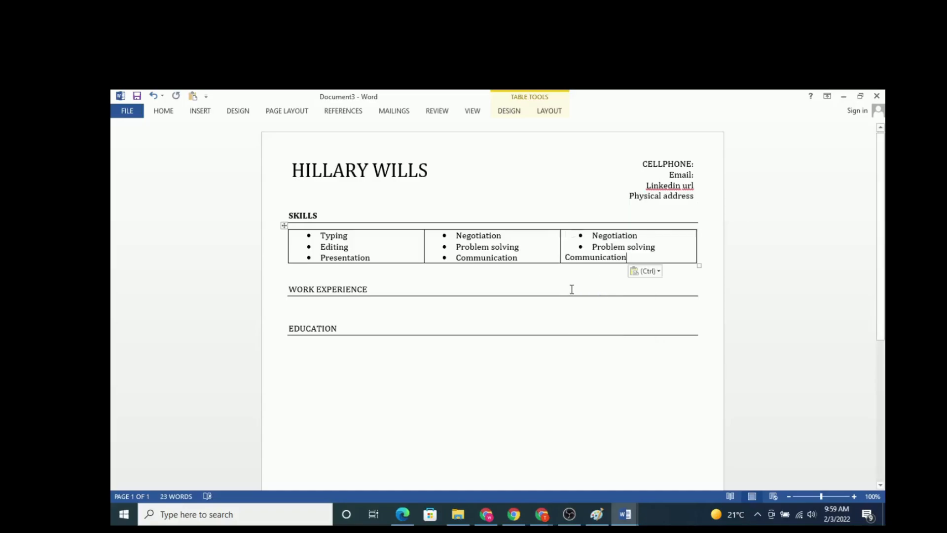
# Step: Delete the word Communication from the third cell of the skills table
pyautogui.press('BackSpace')
pyautogui.press('BackSpace')
pyautogui.press('BackSpace')
pyautogui.press('BackSpace')
pyautogui.press('BackSpace')
pyautogui.press('BackSpace')
pyautogui.press('BackSpace')
pyautogui.press('BackSpace')
pyautogui.press('BackSpace')
pyautogui.press('BackSpace')
pyautogui.press('BackSpace')
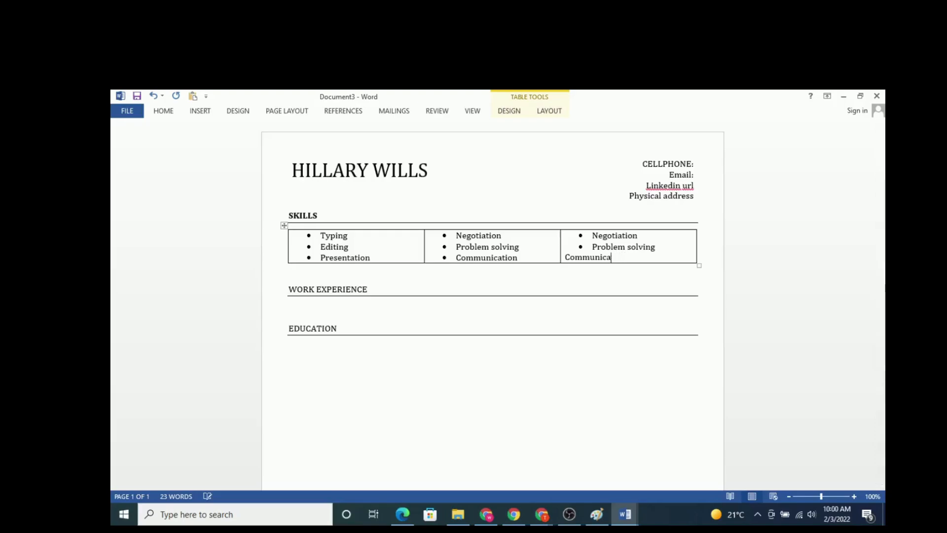
pyautogui.press('BackSpace')
pyautogui.press('BackSpace')
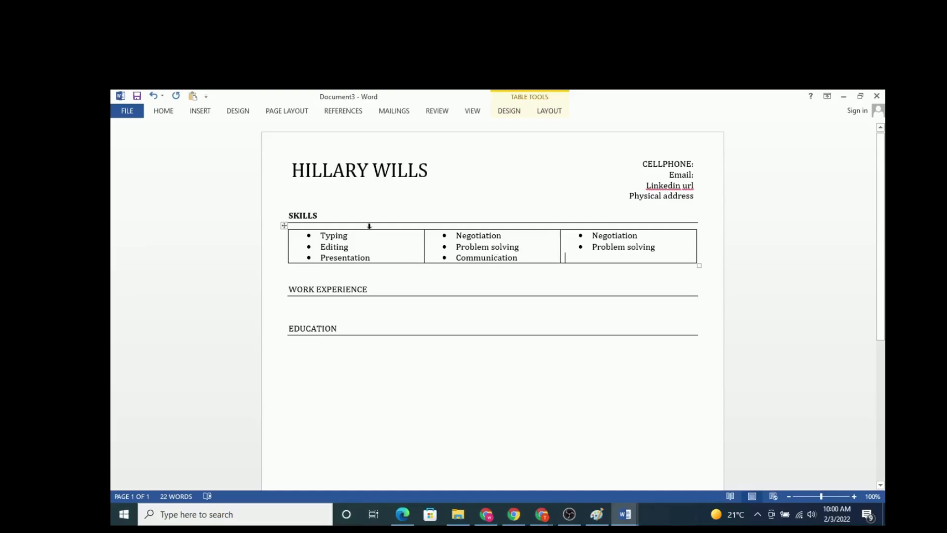
# Step: Remove all borders from the skills table and deselect it
pyautogui.click(417, 199)
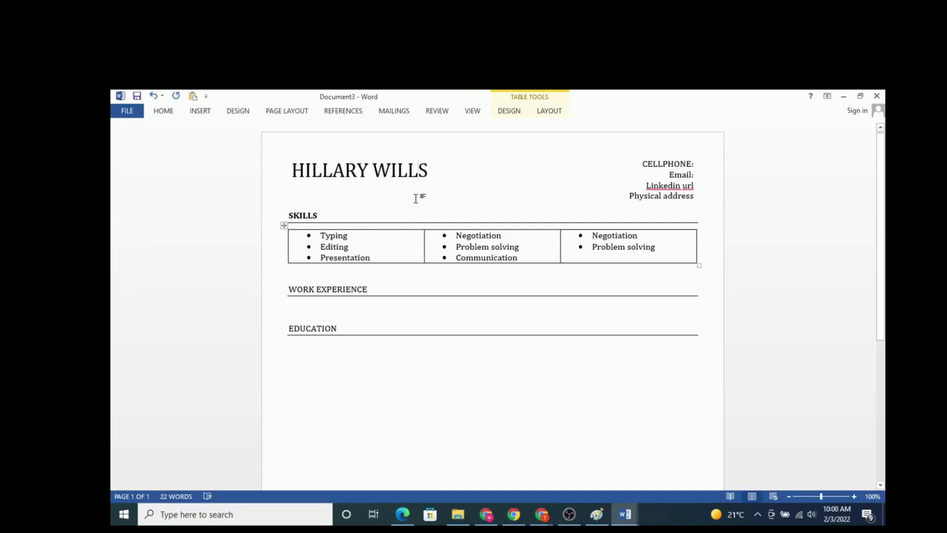
pyautogui.click(287, 222)
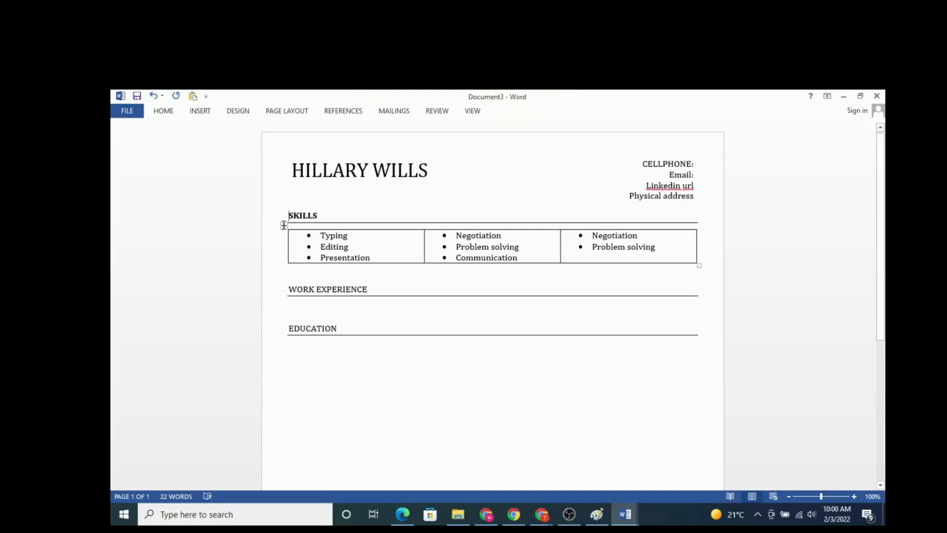
pyautogui.click(434, 287)
pyautogui.click(282, 225)
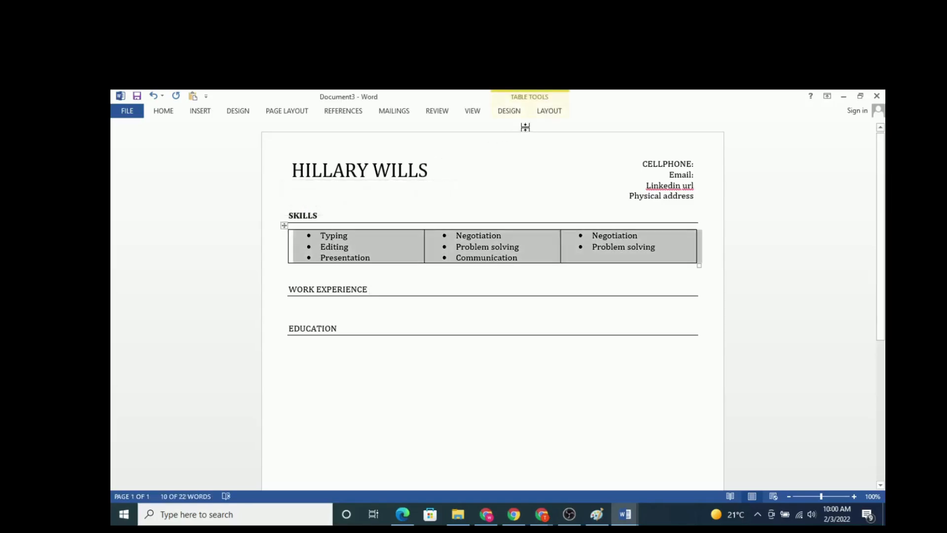
pyautogui.click(510, 112)
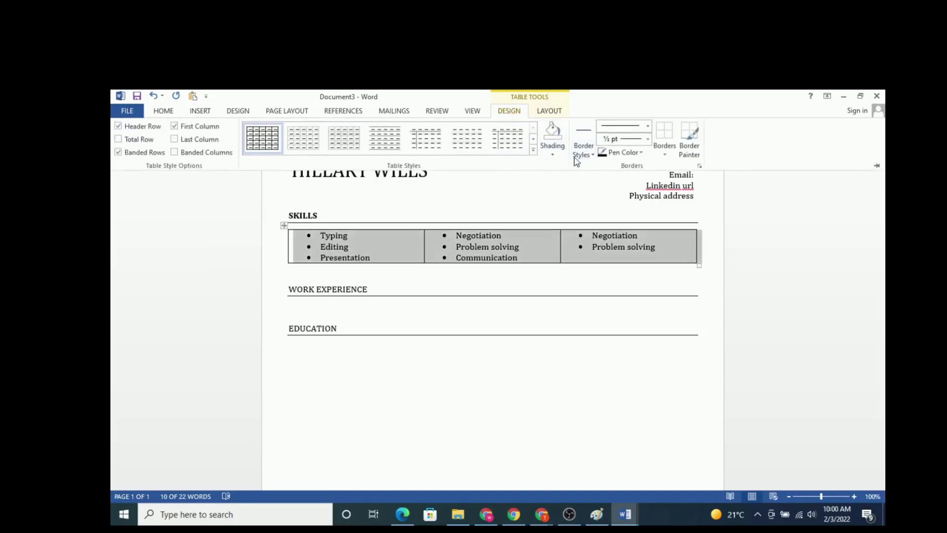
pyautogui.click(666, 156)
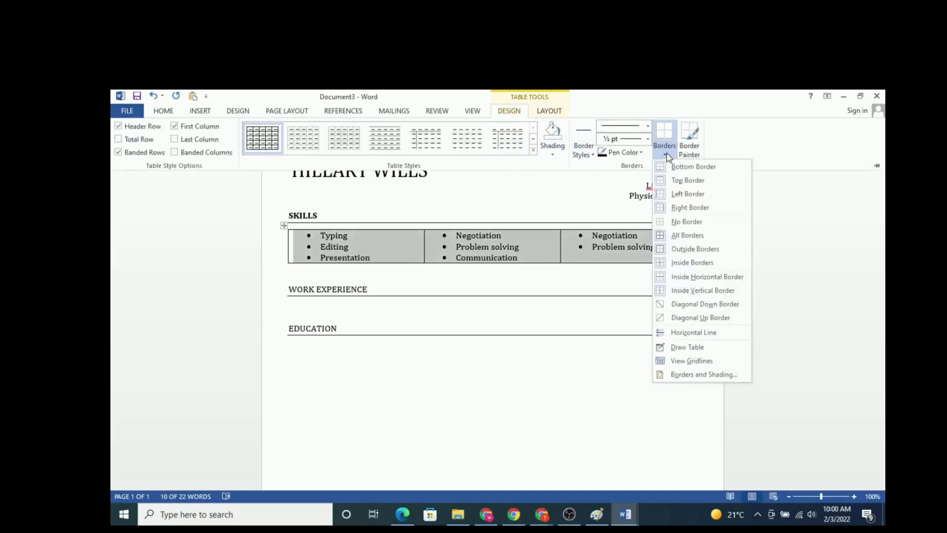
pyautogui.click(677, 226)
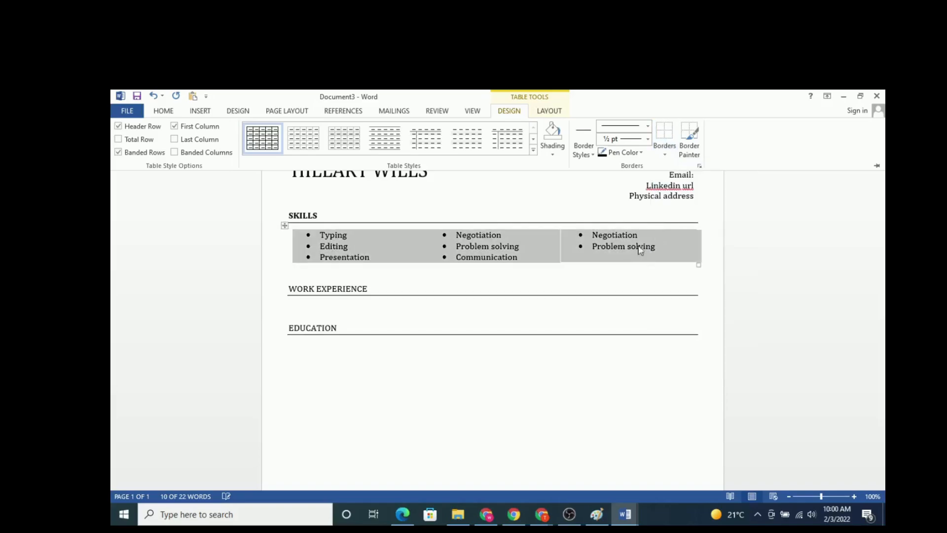
pyautogui.click(708, 325)
pyautogui.click(541, 197)
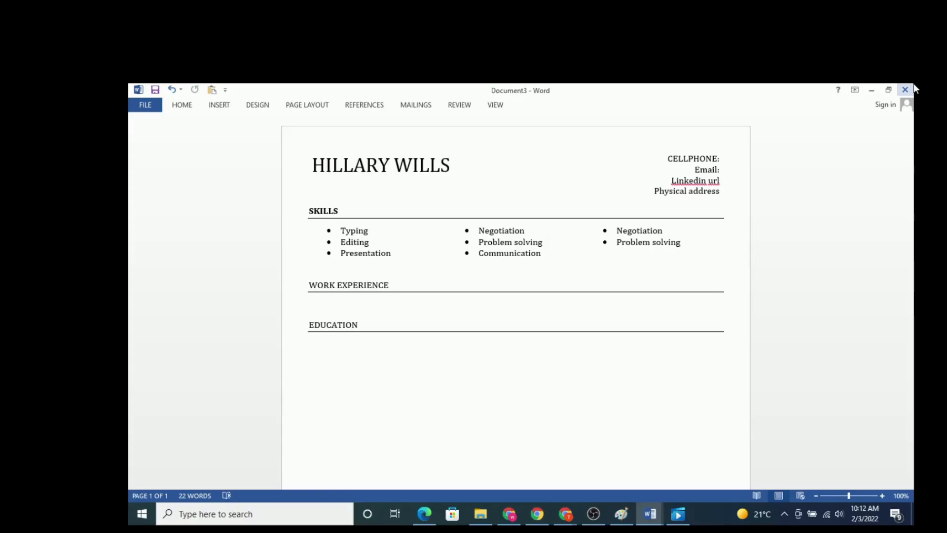
# Step: Enter the date range "MM/YYYY- PRESENT" on the empty line below the WORK EXPERIENCE heading
pyautogui.write('MM')
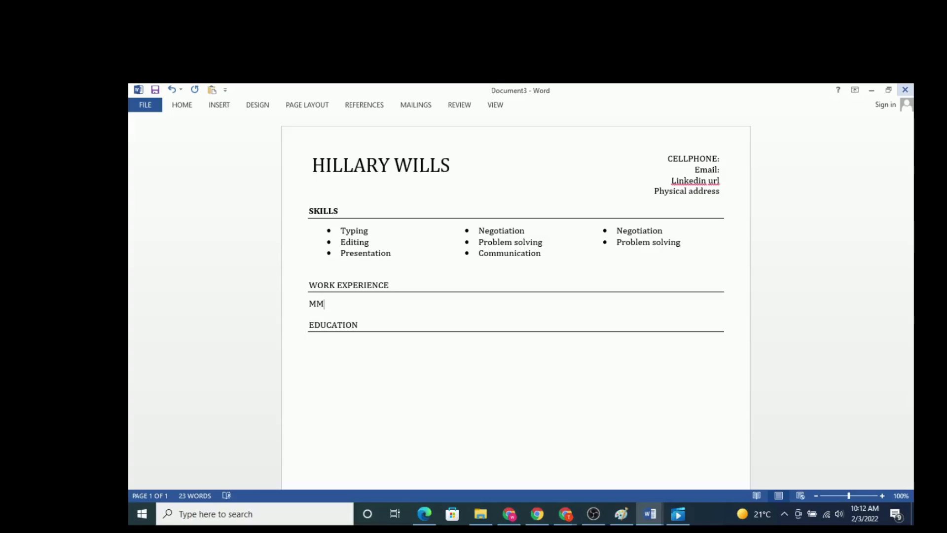
pyautogui.write('/YYYY')
pyautogui.write('-pre')
pyautogui.press('BackSpace')
pyautogui.press('BackSpace')
pyautogui.press('BackSpace')
pyautogui.write('PRESENT')
# Step: Add the placeholder text "Job Title , Name of Company, City" after the date range, spaced away from it on the same line
pyautogui.write('Job ')
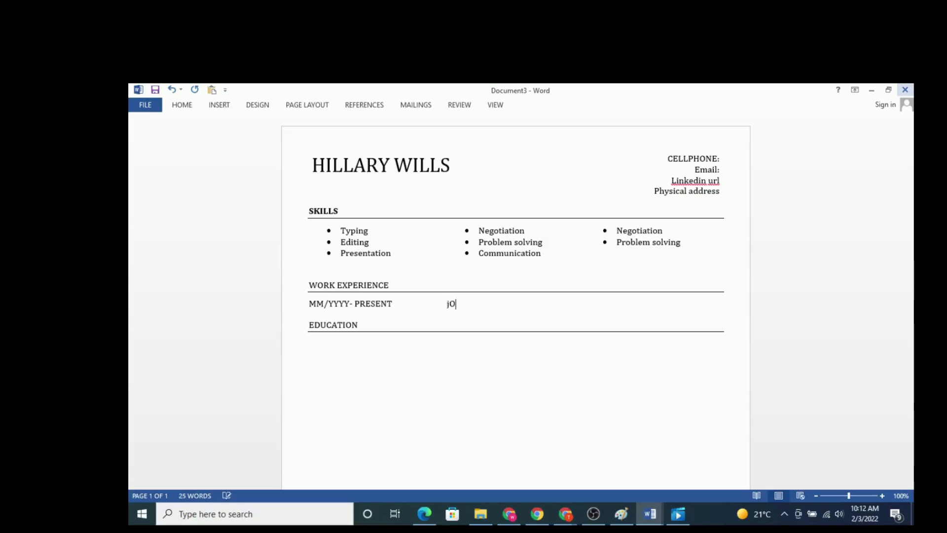
pyautogui.write('Title , ')
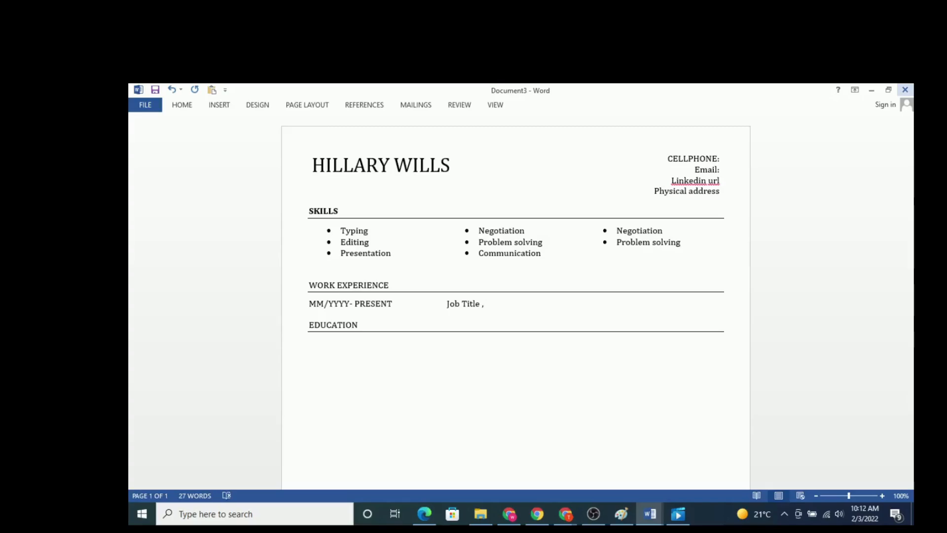
pyautogui.write('Name of Compan')
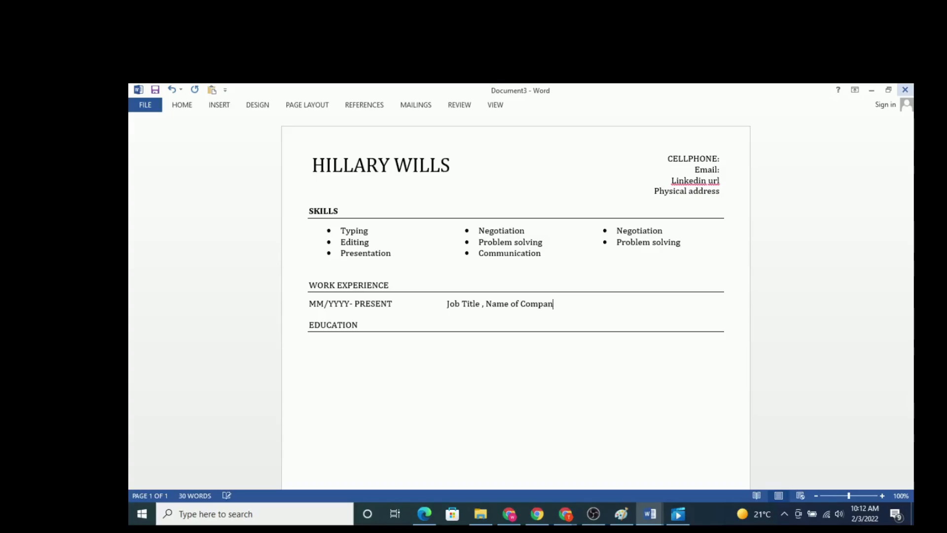
pyautogui.write('y, City')
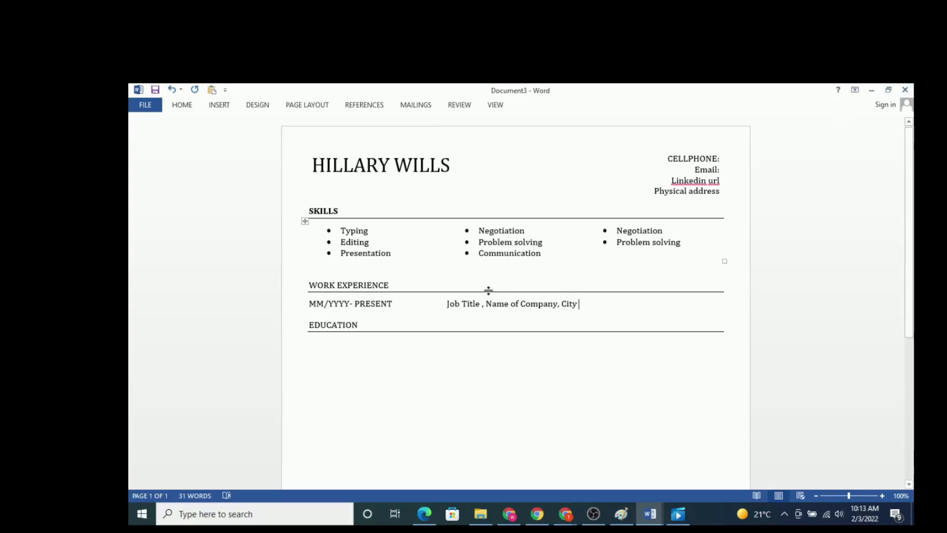
# Step: Make the words "Job Title" in the work experience line bold
pyautogui.doubleClick(472, 304)
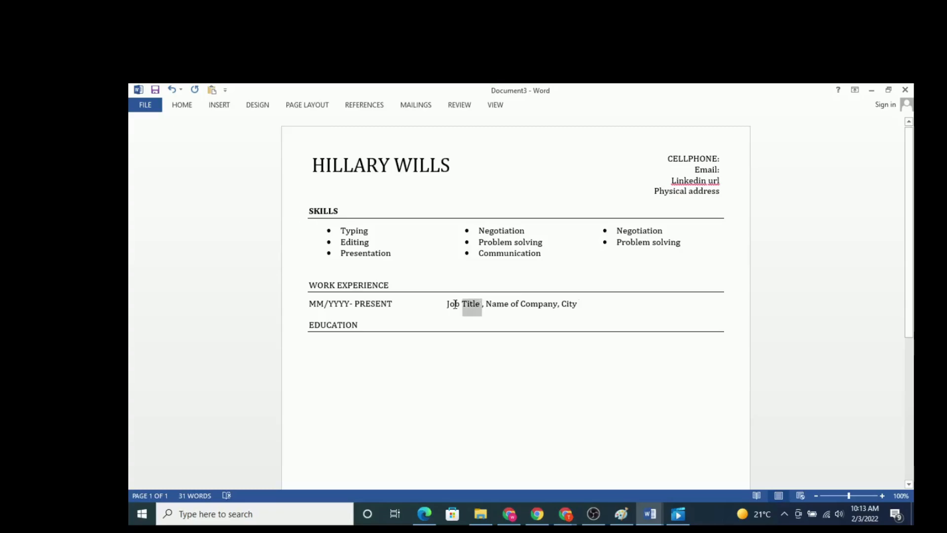
pyautogui.moveTo(455, 304); pyautogui.dragTo(447, 304)
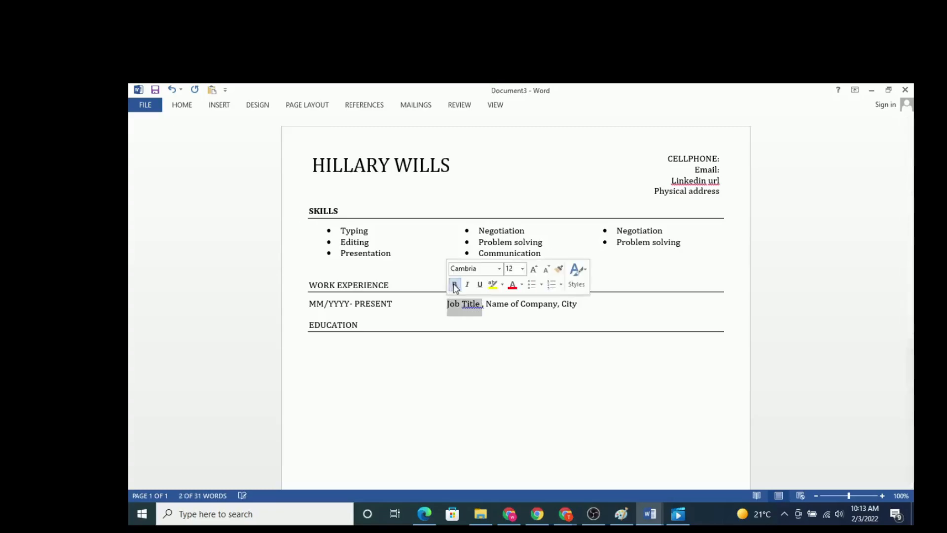
pyautogui.click(454, 286)
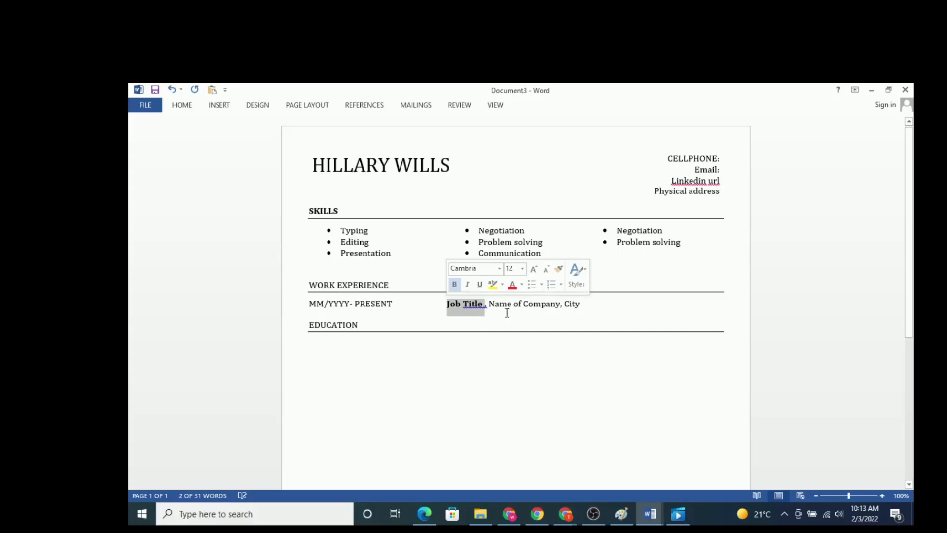
pyautogui.click(584, 309)
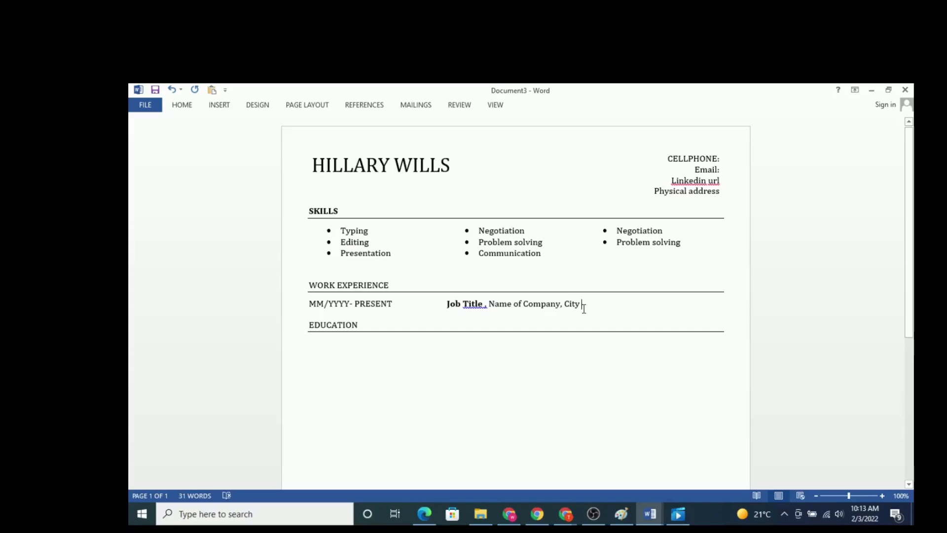
# Step: Add a line reading "Created" aligned under Job Title, followed by a new empty line
pyautogui.press('Return')
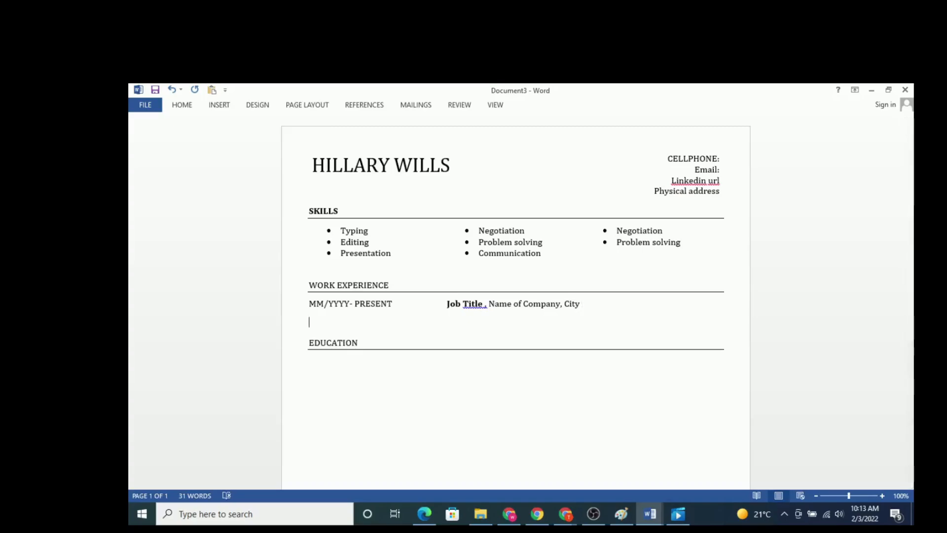
pyautogui.press('Tab')
pyautogui.press('Tab')
pyautogui.press('Tab')
pyautogui.press('Tab')
pyautogui.press('Tab')
pyautogui.write('Created')
pyautogui.press('Return')
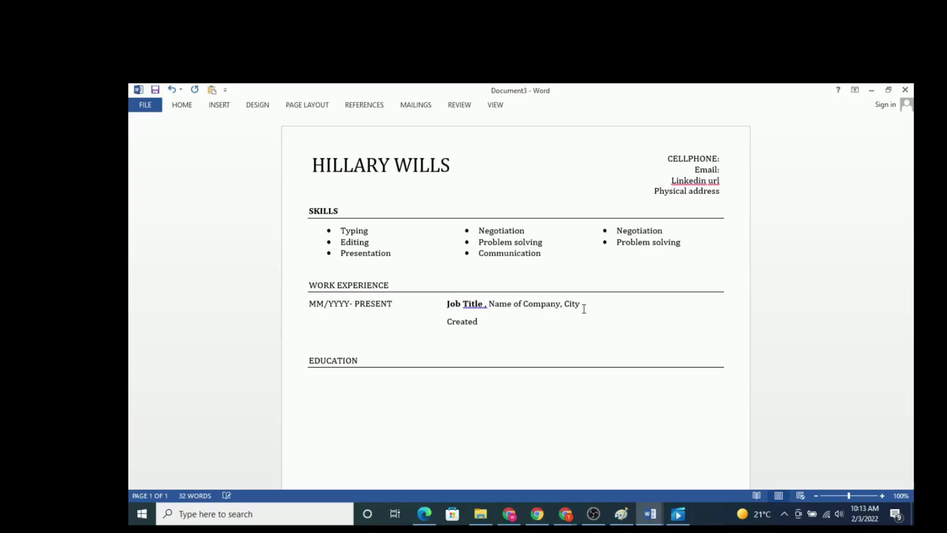
pyautogui.write('Streamlined')
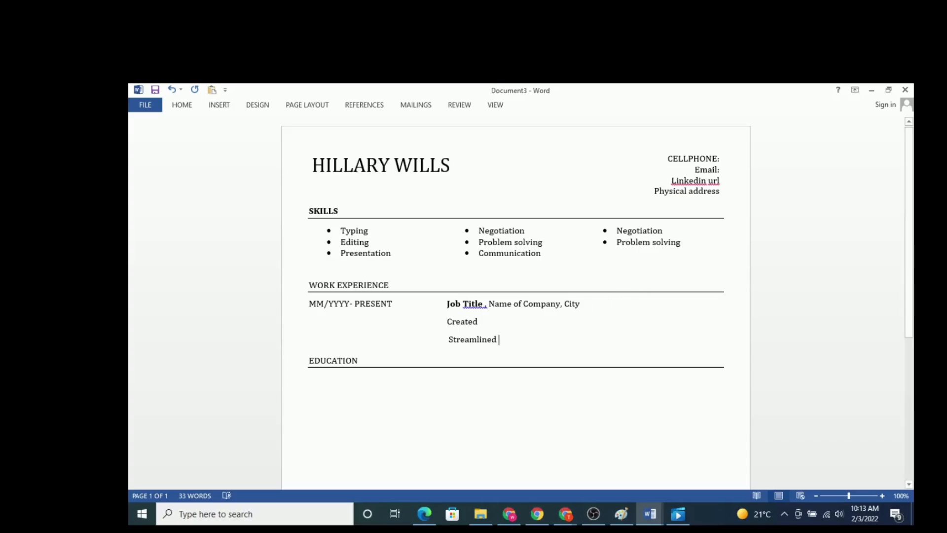
pyautogui.press('BackSpace')
pyautogui.press('BackSpace')
pyautogui.press('BackSpace')
pyautogui.press('BackSpace')
pyautogui.press('BackSpace')
pyautogui.press('BackSpace')
pyautogui.press('BackSpace')
pyautogui.press('BackSpace')
pyautogui.press('BackSpace')
pyautogui.press('BackSpace')
pyautogui.press('BackSpace')
pyautogui.press('BackSpace')
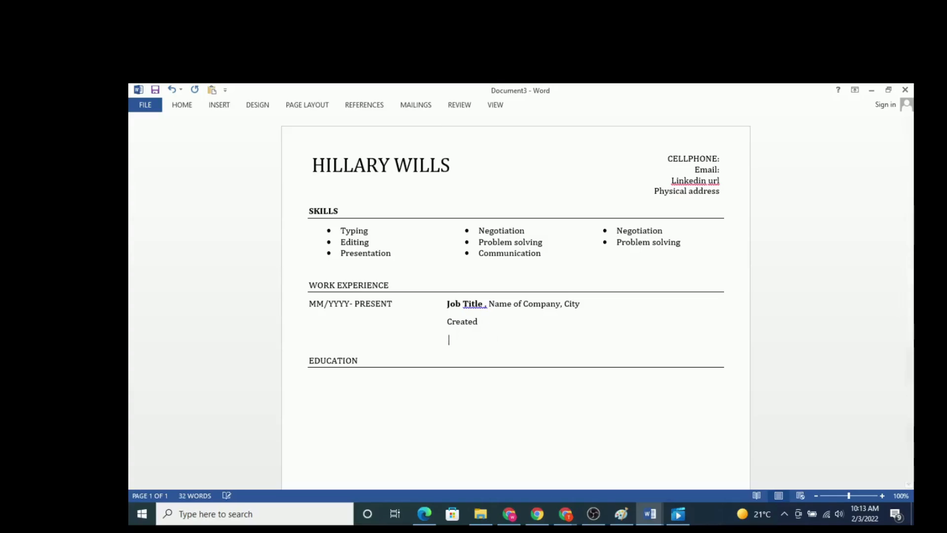
# Step: Replace the word "Created" under Job Title with "Accomplishment 1" and start a new line below it
pyautogui.click(483, 327)
pyautogui.press('BackSpace')
pyautogui.press('BackSpace')
pyautogui.press('BackSpace')
pyautogui.press('BackSpace')
pyautogui.press('BackSpace')
pyautogui.press('BackSpace')
pyautogui.press('BackSpace')
pyautogui.press('BackSpace')
pyautogui.write('Accomplishment 1')
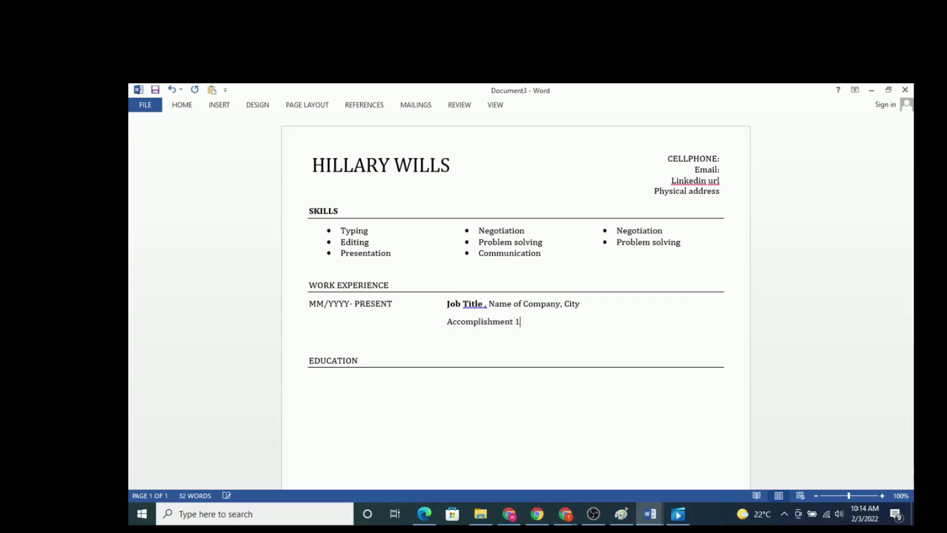
pyautogui.press('Return')
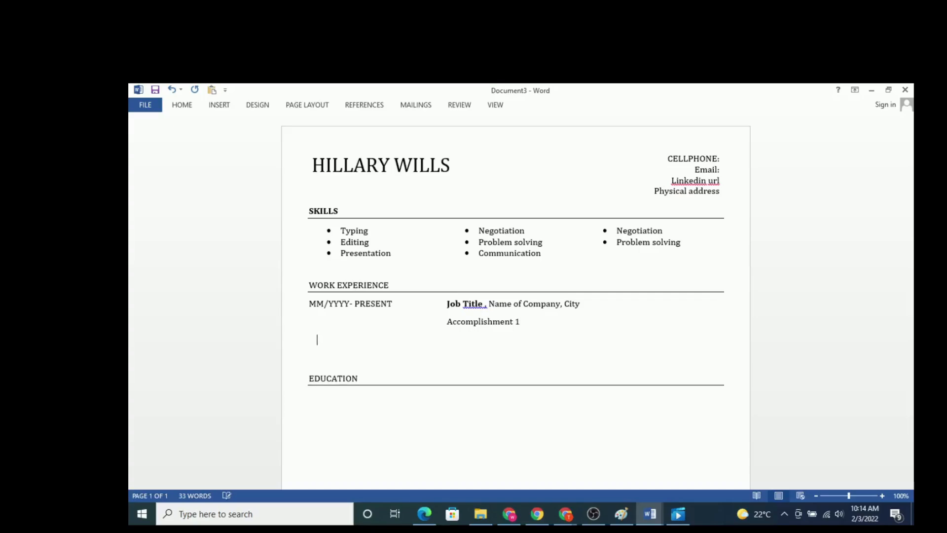
# Step: Add the line "Accomplishment 2" aligned beneath Accomplishment 1
pyautogui.press('Tab')
pyautogui.press('Tab')
pyautogui.write('Aco')
pyautogui.write('om')
pyautogui.write('plishment ')
pyautogui.write('3')
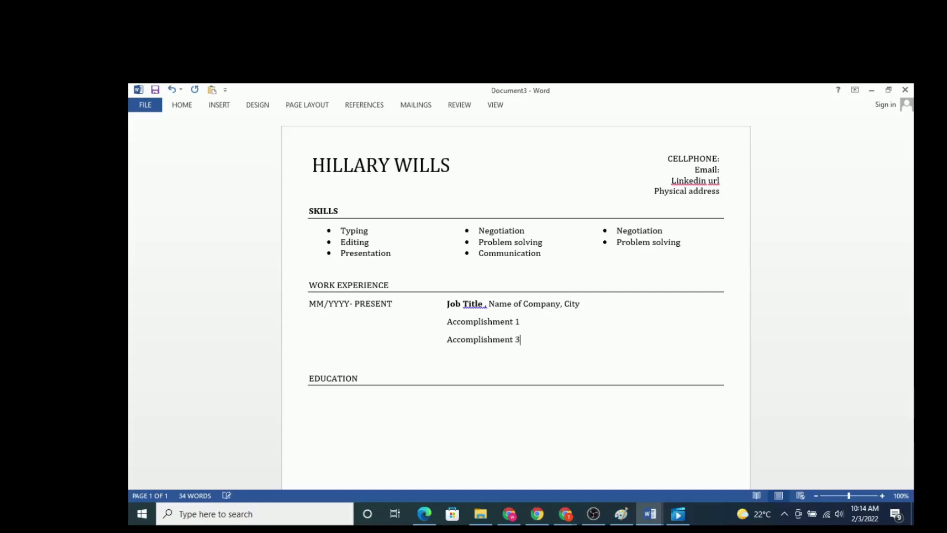
pyautogui.press('BackSpace')
pyautogui.write('2')
# Step: Add a third line reading "Accomplishment 3" aligned beneath Accomplishment 2
pyautogui.press('Tab')
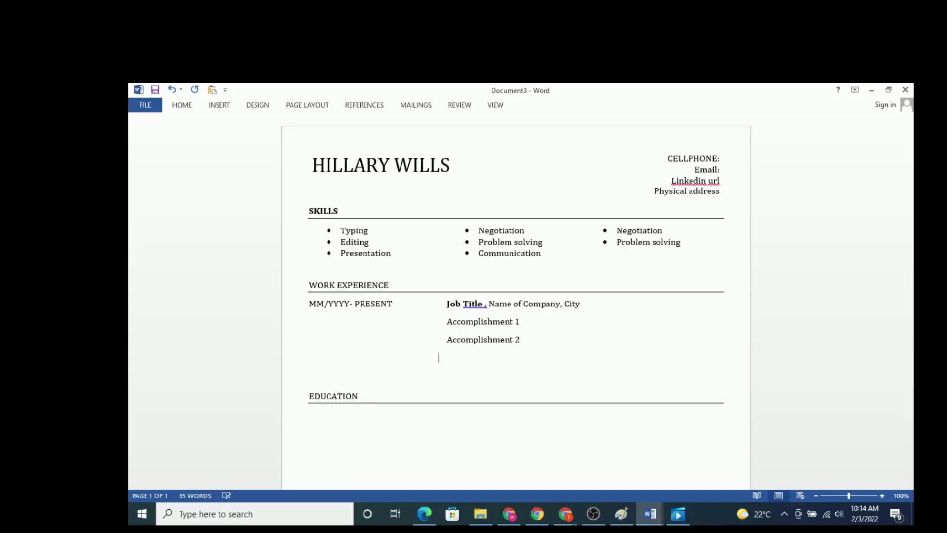
pyautogui.write('Accomplishment 3')
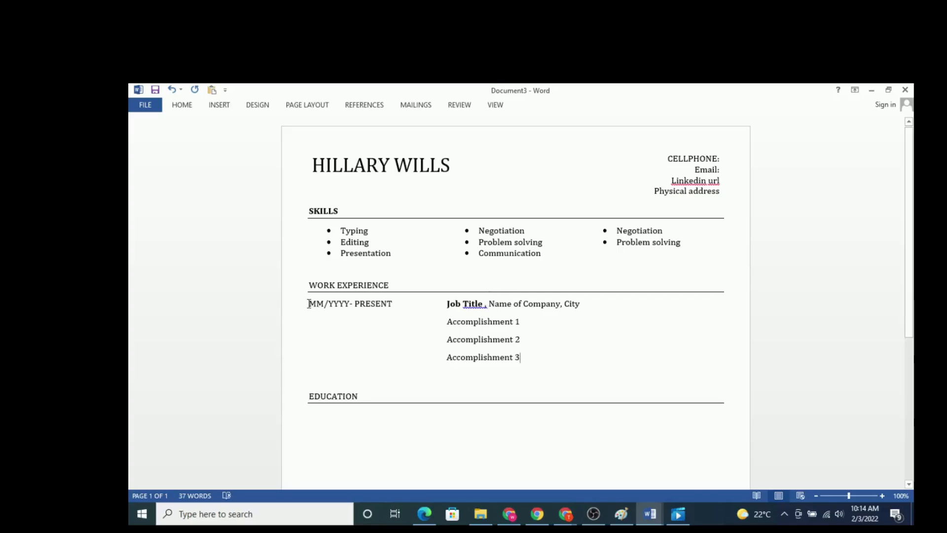
# Step: Copy the whole work experience entry, from date range to Accomplishment 3, and paste it on the empty line above EDUCATION
pyautogui.moveTo(310, 303); pyautogui.dragTo(531, 353)
pyautogui.rightClick(477, 325)
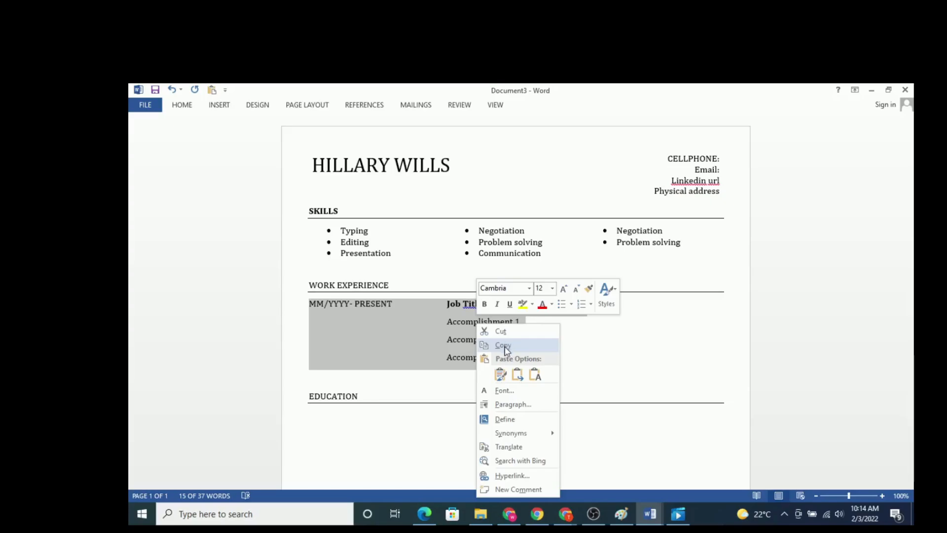
pyautogui.click(509, 348)
pyautogui.click(325, 387)
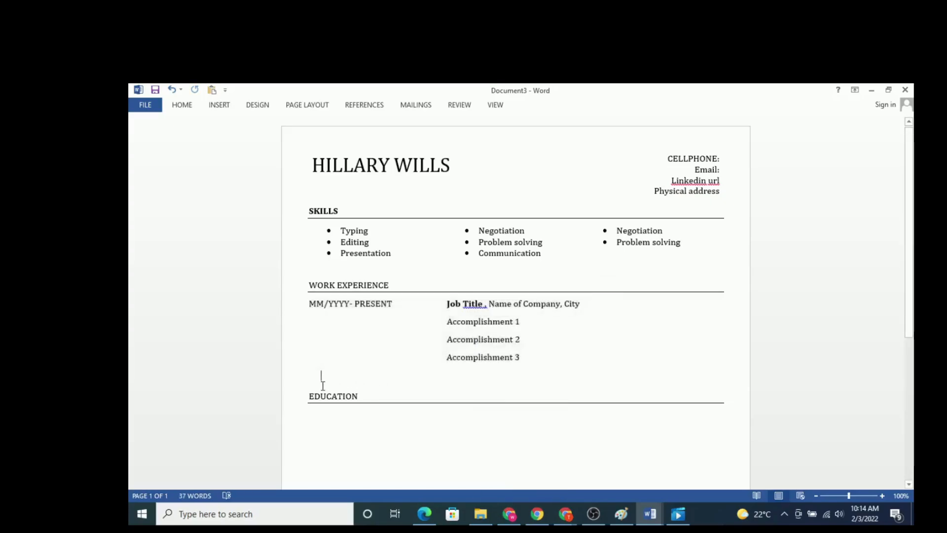
pyautogui.rightClick(323, 389)
pyautogui.click(346, 262)
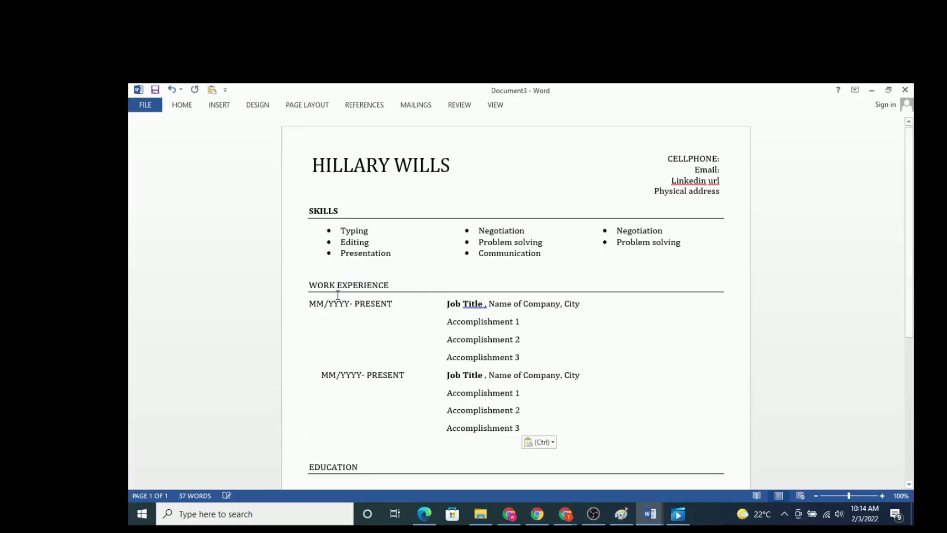
# Step: In the second work experience entry, remove the space before the comma after Job Title and the indent before the date range
pyautogui.rightClick(485, 377)
pyautogui.click(513, 388)
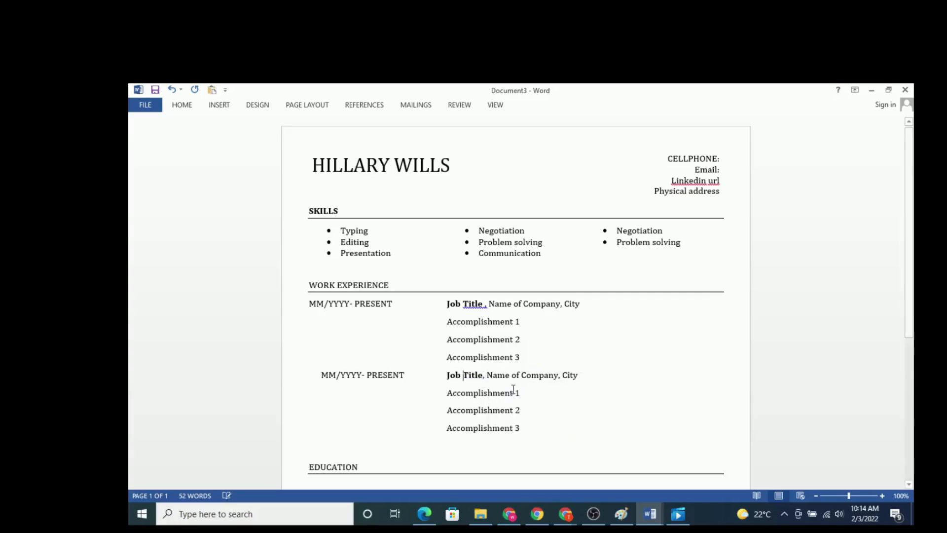
pyautogui.scroll(-3, 419, 329)
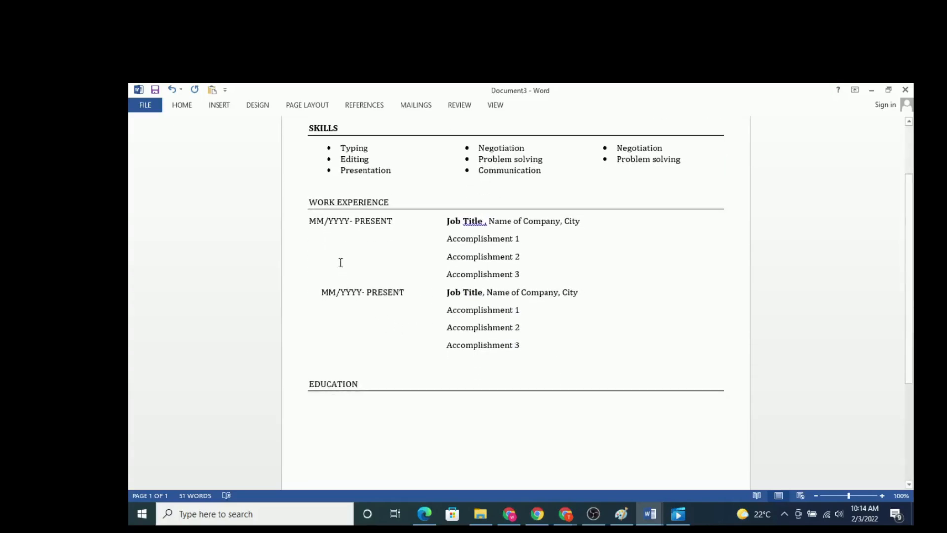
pyautogui.click(317, 295)
pyautogui.press('Delete')
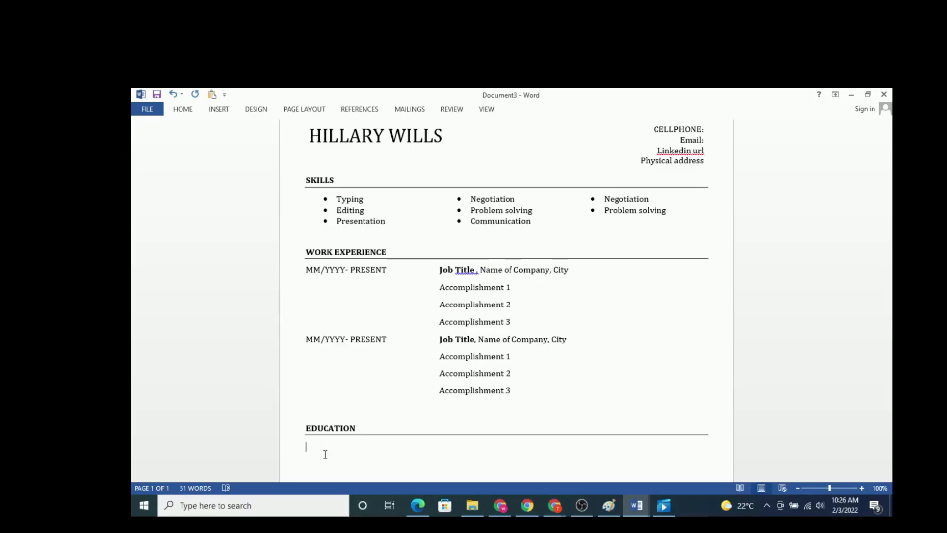
# Step: Enter the date range "MM/YYYY – MM/YYYY" on the empty line below the EDUCATION heading
pyautogui.write('MM')
pyautogui.write('/')
pyautogui.write('YYY')
pyautogui.write('Y-')
pyautogui.write('MM/')
pyautogui.write('YYY')
pyautogui.write('Y')
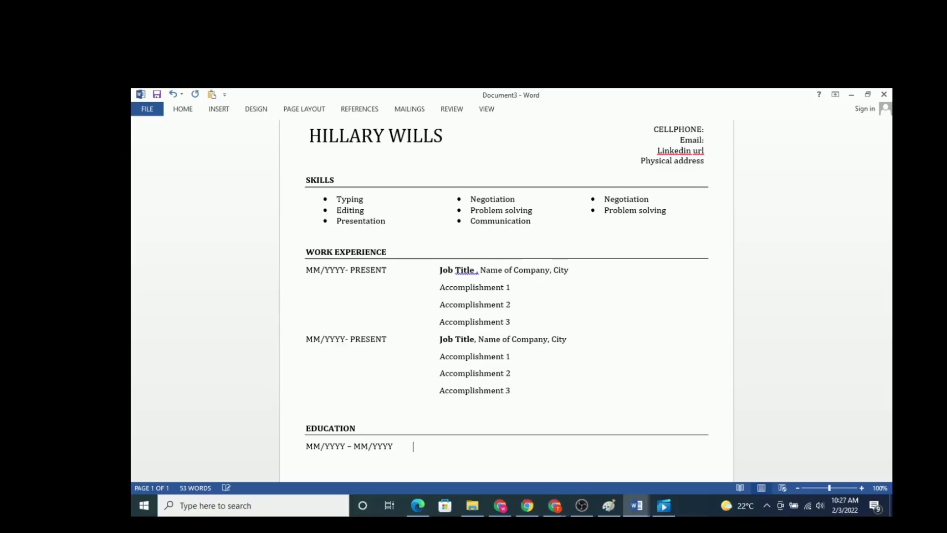
# Step: Add "Degree/Diploma/Certificate" after the education date range, aligned with the job title column
pyautogui.press('Tab')
pyautogui.write('d')
pyautogui.press('BackSpace')
pyautogui.write('D')
pyautogui.write('eger')
pyautogui.write('ee')
pyautogui.press('BackSpace')
pyautogui.press('BackSpace')
pyautogui.press('BackSpace')
pyautogui.press('BackSpace')
pyautogui.write('ree/Diploma')
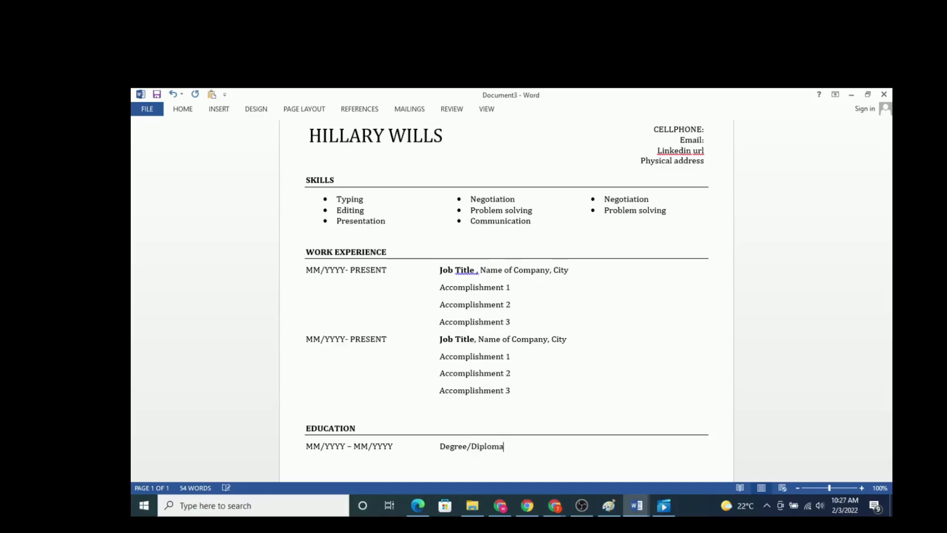
pyautogui.write('/Certificate, Name')
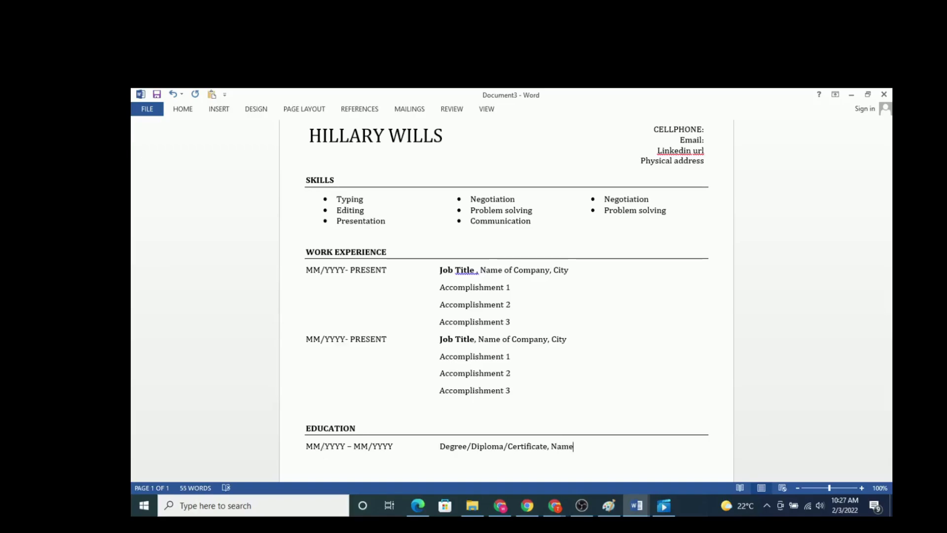
# Step: Complete the education line by appending ", University/College" after the qualification text
pyautogui.press('BackSpace')
pyautogui.press('BackSpace')
pyautogui.press('BackSpace')
pyautogui.press('BackSpace')
pyautogui.write('University/College')
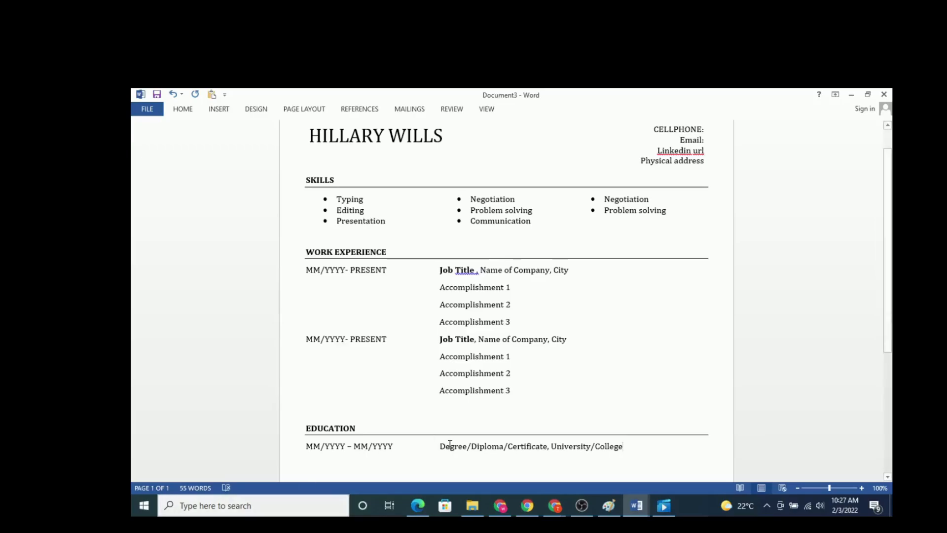
# Step: Make "Degree/Diploma/Certificate" in the education line bold
pyautogui.moveTo(439, 450); pyautogui.dragTo(536, 449)
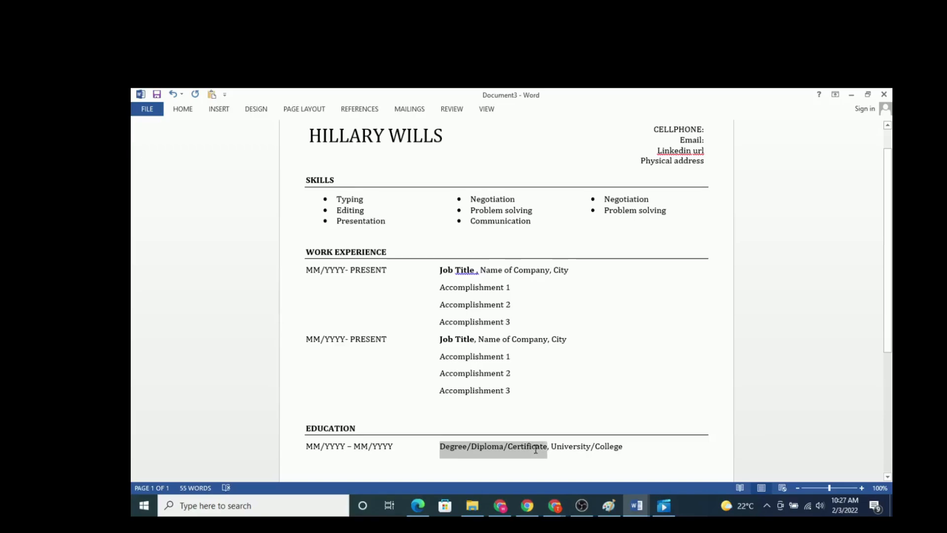
pyautogui.click(542, 430)
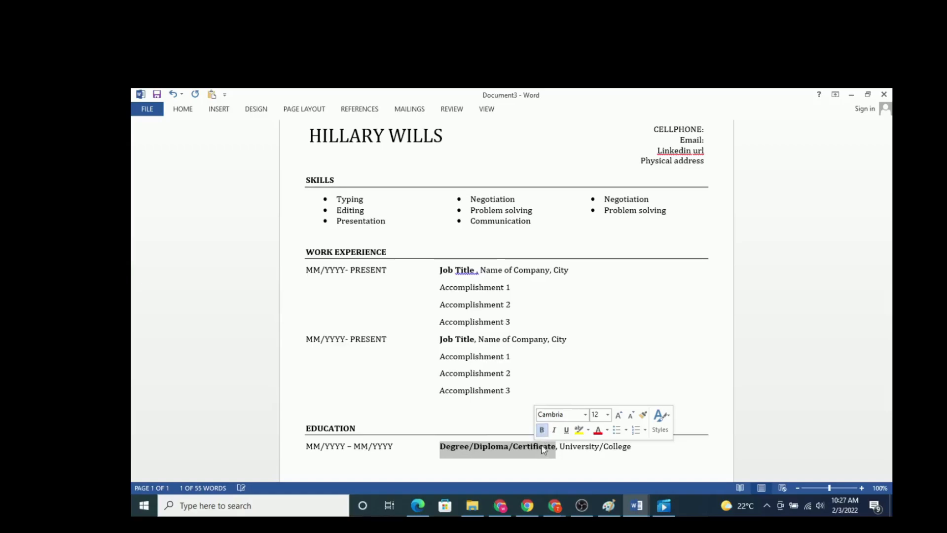
pyautogui.click(572, 476)
# Step: Copy the complete education line and paste it twice below, making three education entries
pyautogui.scroll(-3, 560, 449)
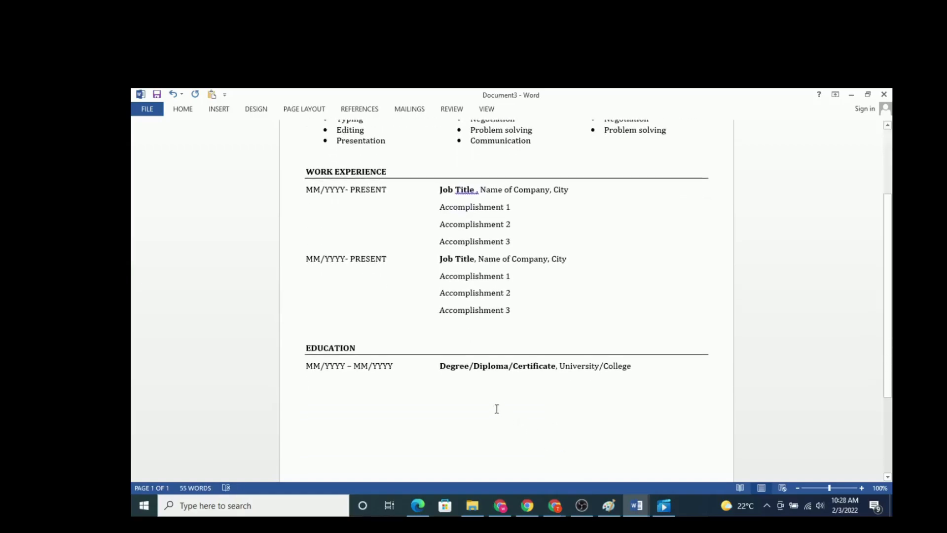
pyautogui.moveTo(306, 366); pyautogui.dragTo(629, 370)
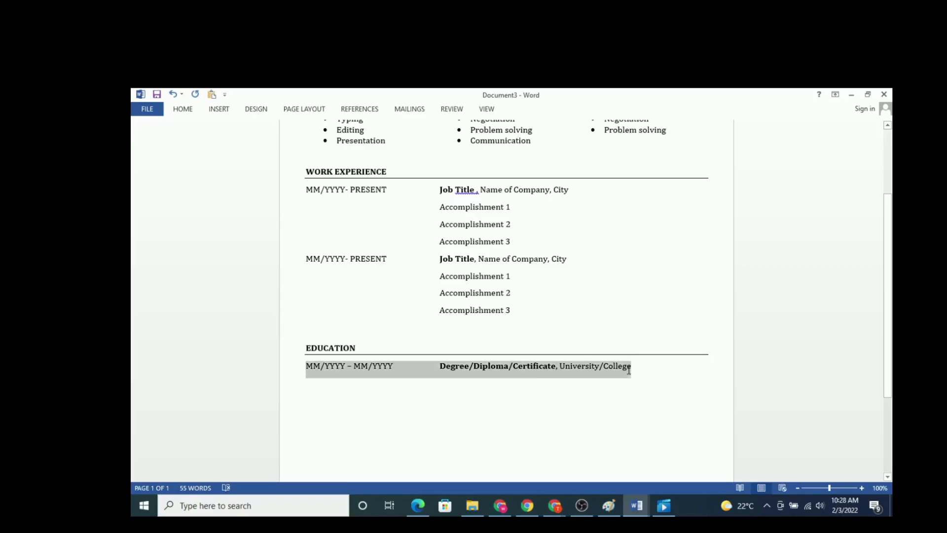
pyautogui.rightClick(514, 371)
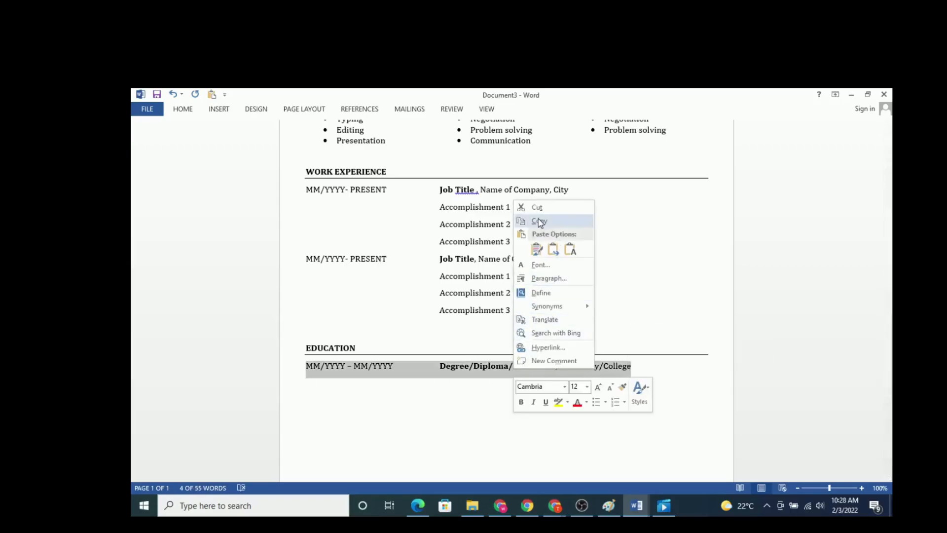
pyautogui.click(538, 221)
pyautogui.click(314, 393)
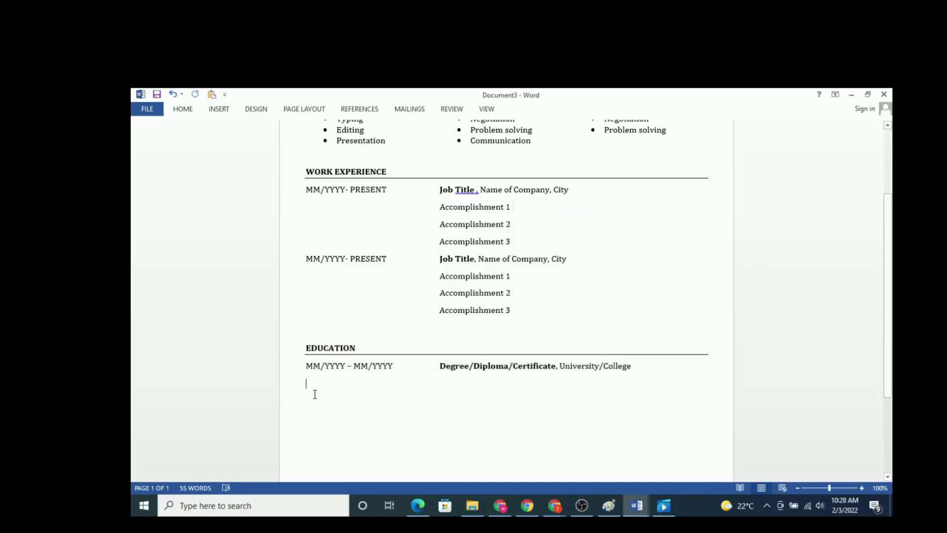
pyautogui.rightClick(314, 394)
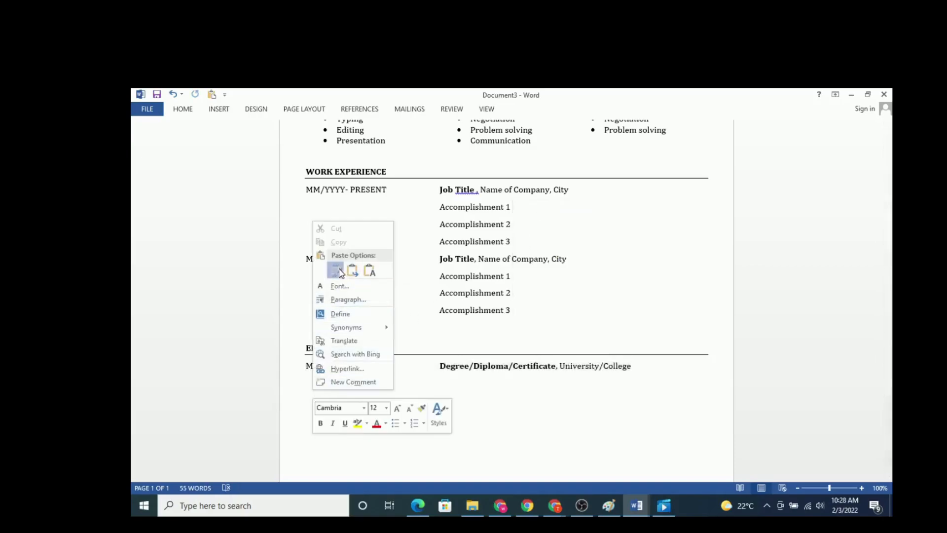
pyautogui.click(339, 271)
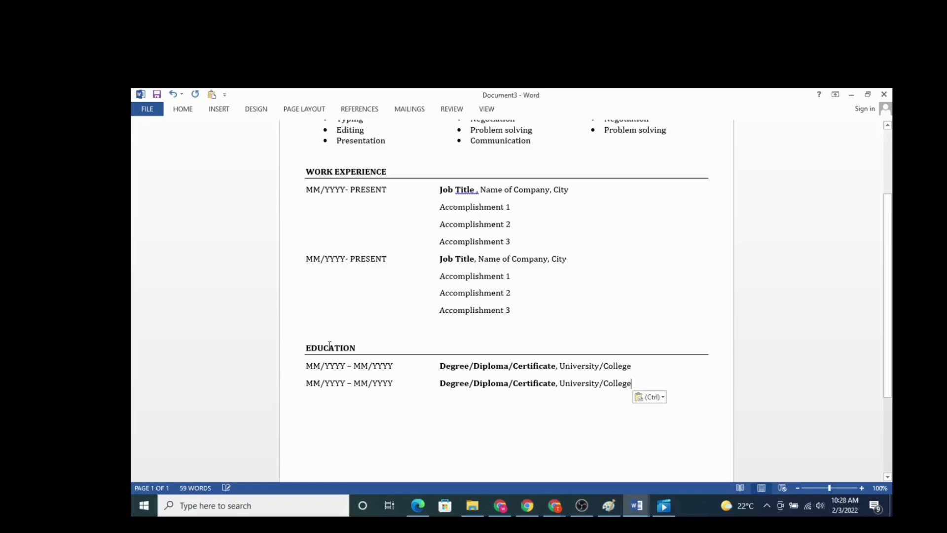
pyautogui.rightClick(313, 405)
pyautogui.click(326, 282)
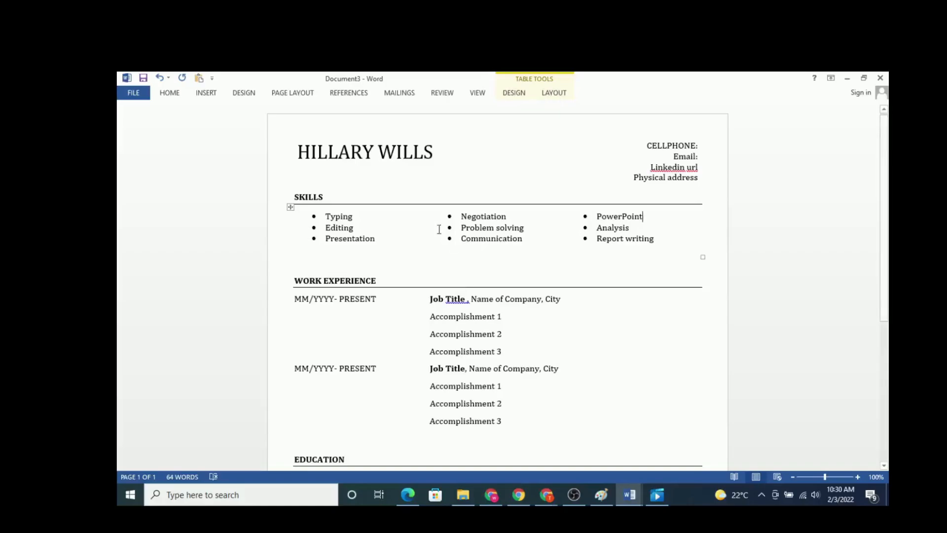
pyautogui.scroll(-4, 423, 224)
pyautogui.scroll(4, 423, 225)
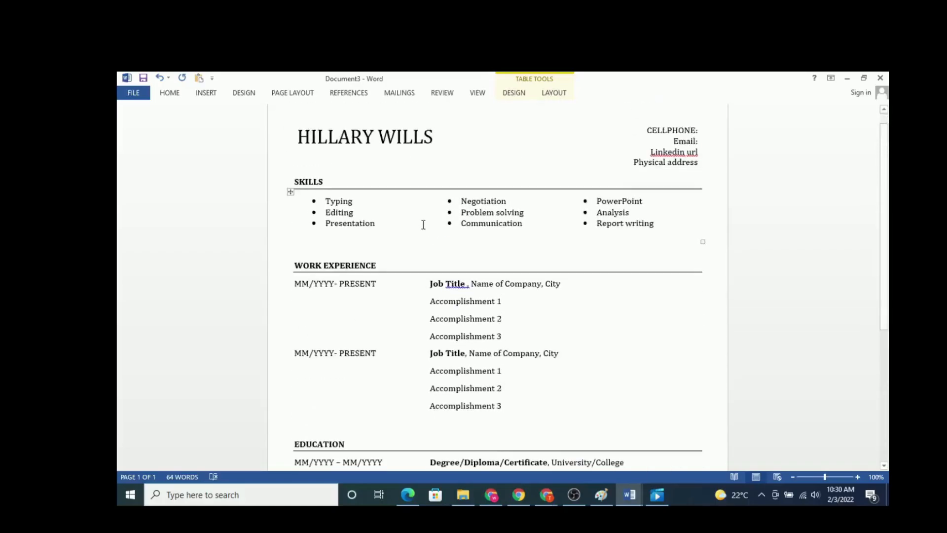
pyautogui.scroll(-9, 423, 225)
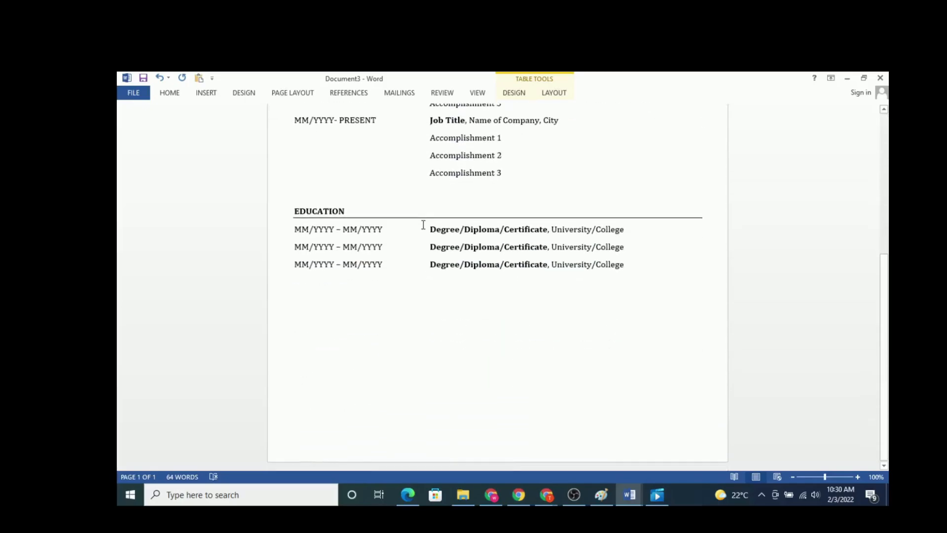
pyautogui.scroll(6, 424, 224)
pyautogui.scroll(4, 423, 225)
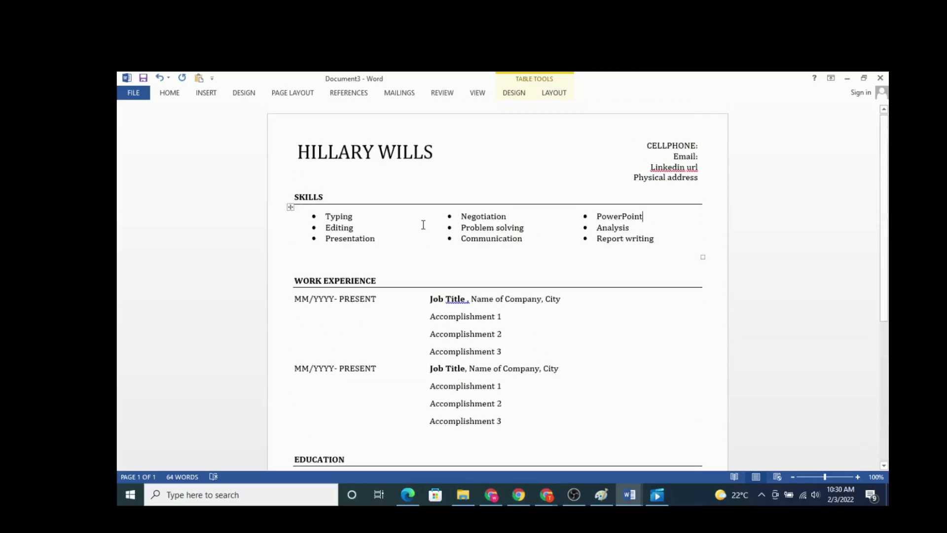